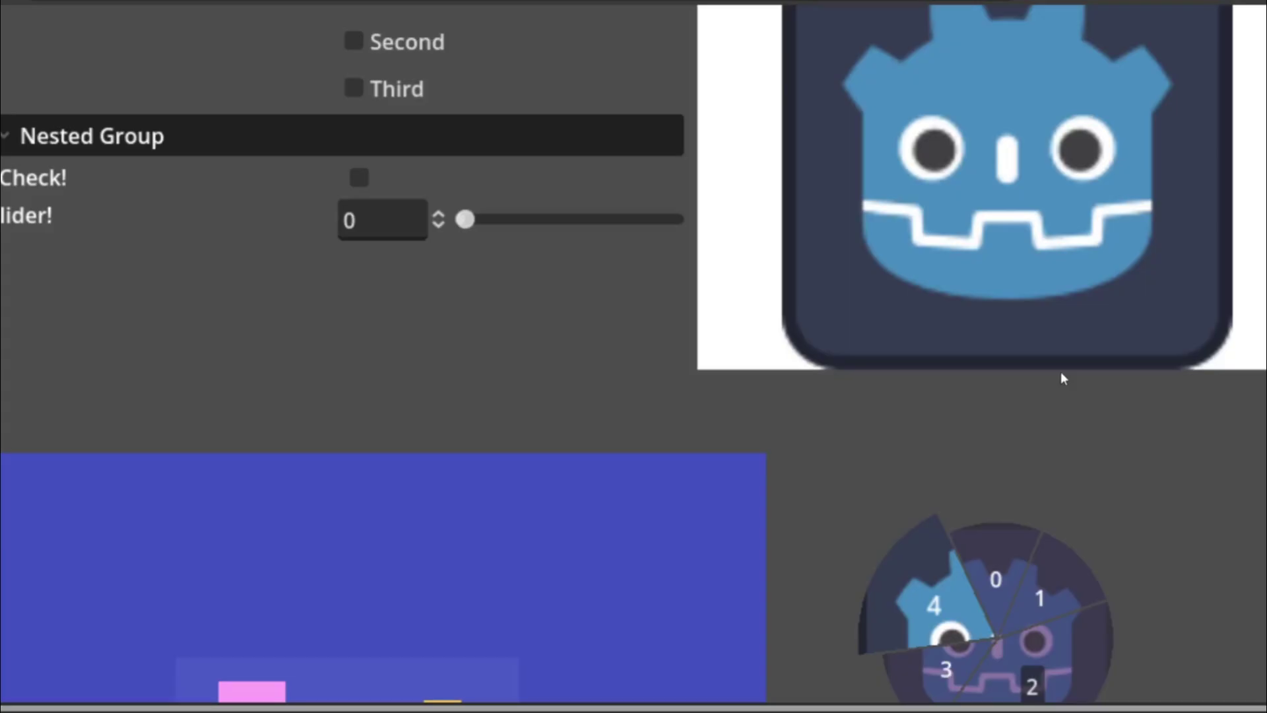
ctrl+scroll(869, 359, down, 3)
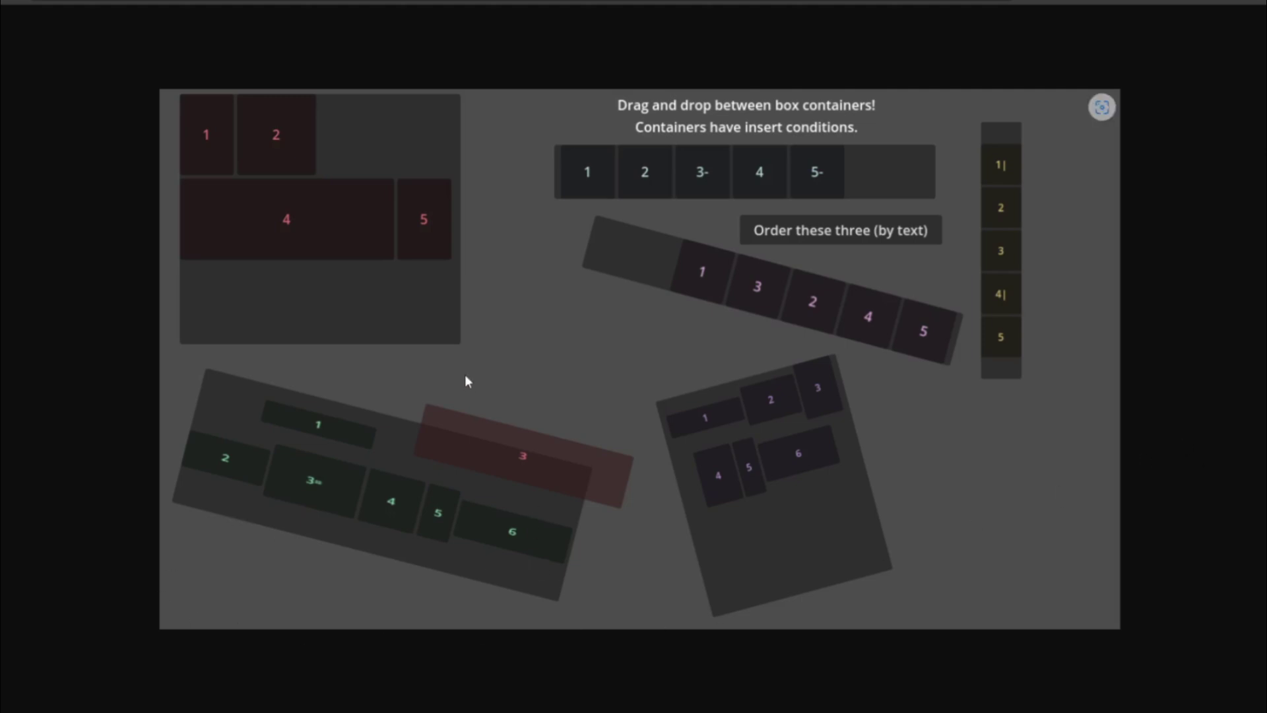
key(alt+Left)
scroll(552, 345, up, 2)
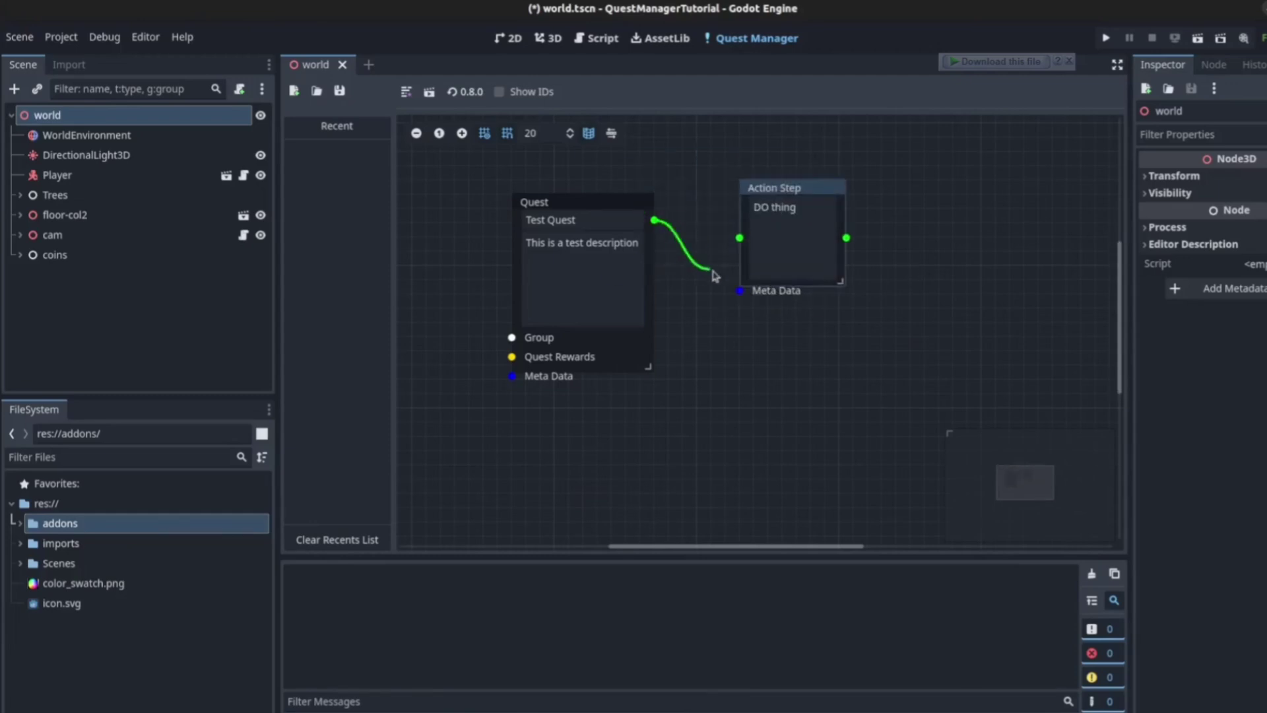
Add an End node to the quest graph and connect the Action Step's output to its Complete port.
click(406, 91)
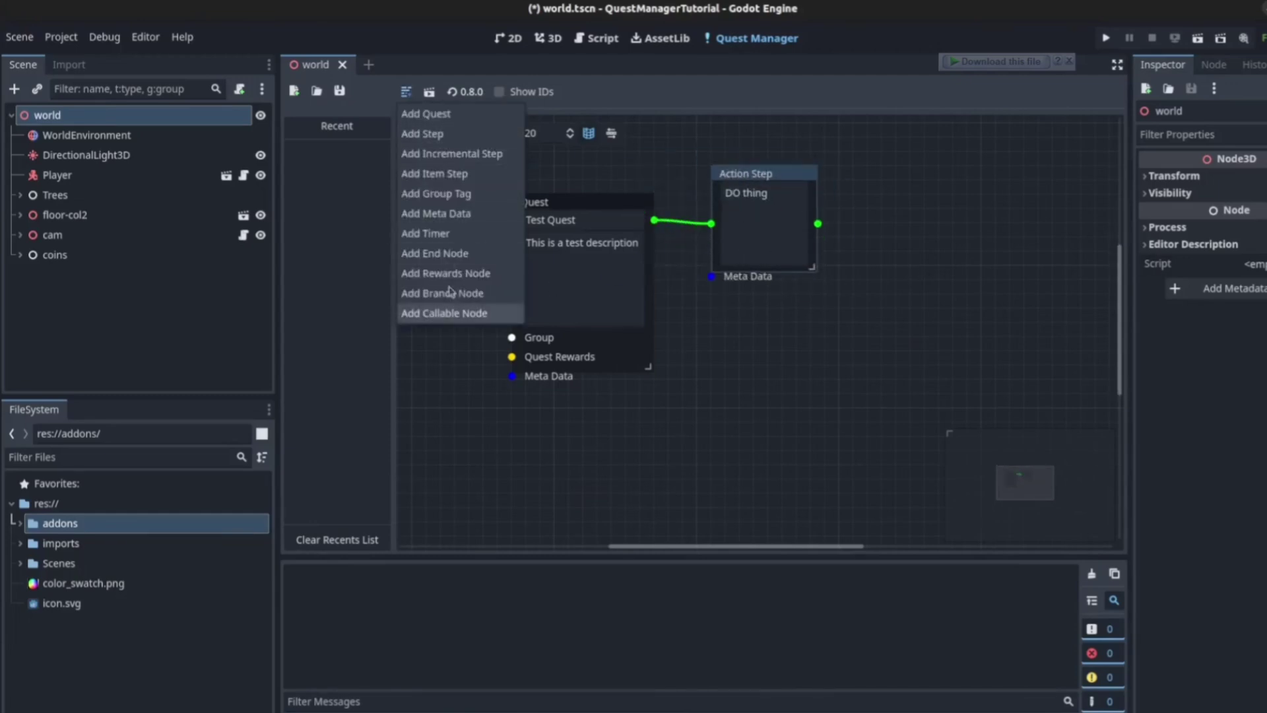
click(447, 255)
middle_drag(906, 226, 795, 268)
click(656, 217)
middle_drag(656, 218, 820, 189)
mouse_move(540, 171)
mouse_down()
mouse_move(760, 320)
mouse_move(1063, 461)
mouse_up()
click(642, 439)
middle_drag(643, 439, 819, 419)
Add a rewards node with an xp reward of 100 and connect it to the Quest node's Quest Rewards port.
right_click(612, 249)
click(660, 419)
drag(644, 271, 514, 313)
drag(621, 363, 742, 352)
click(587, 412)
drag(554, 308, 596, 268)
click(576, 452)
click(561, 367)
text(xp)
click(633, 365)
text(100)
middle_drag(968, 420, 781, 419)
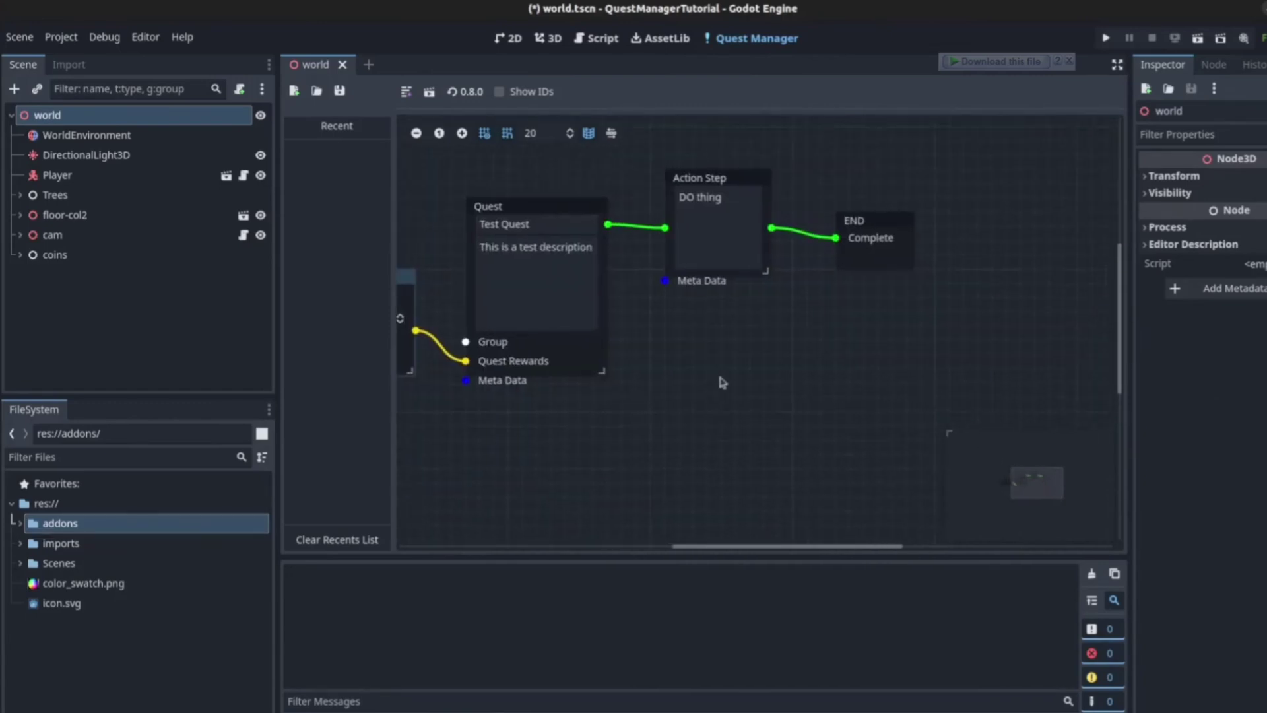
Spread the Action Step and END nodes apart and place a new Incremental Step node between Quest and END.
middle_drag(780, 263, 794, 355)
drag(716, 268, 733, 128)
drag(858, 392, 1013, 406)
click(407, 93)
click(453, 151)
drag(430, 452, 797, 383)
click(879, 476)
middle_drag(782, 499, 713, 358)
click(716, 356)
middle_drag(644, 235, 693, 343)
scroll(944, 413, down, 3)
scroll(944, 413, right, 2)
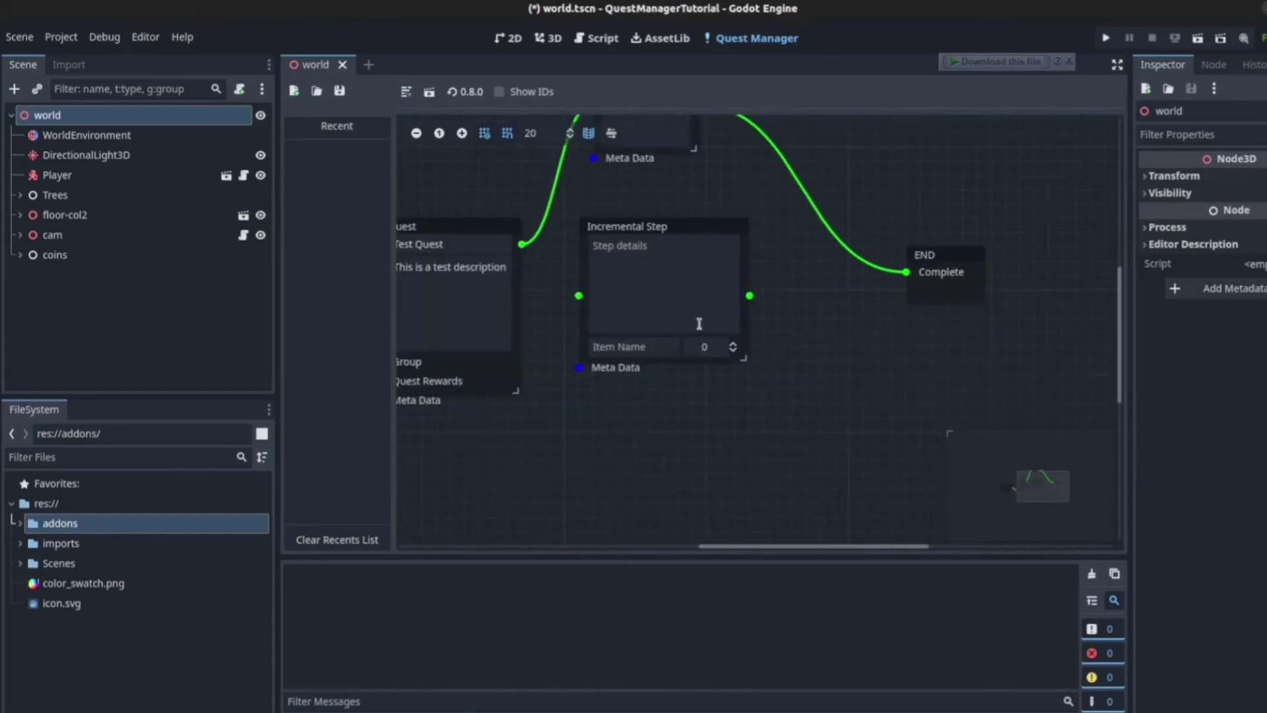
Delete the Incremental Step node and reposition the Action Step node in the quest graph.
middle_drag(591, 267, 617, 318)
drag(686, 286, 700, 313)
key(Delete)
middle_drag(753, 340, 767, 432)
drag(674, 202, 715, 329)
click(430, 94)
click(767, 240)
click(339, 91)
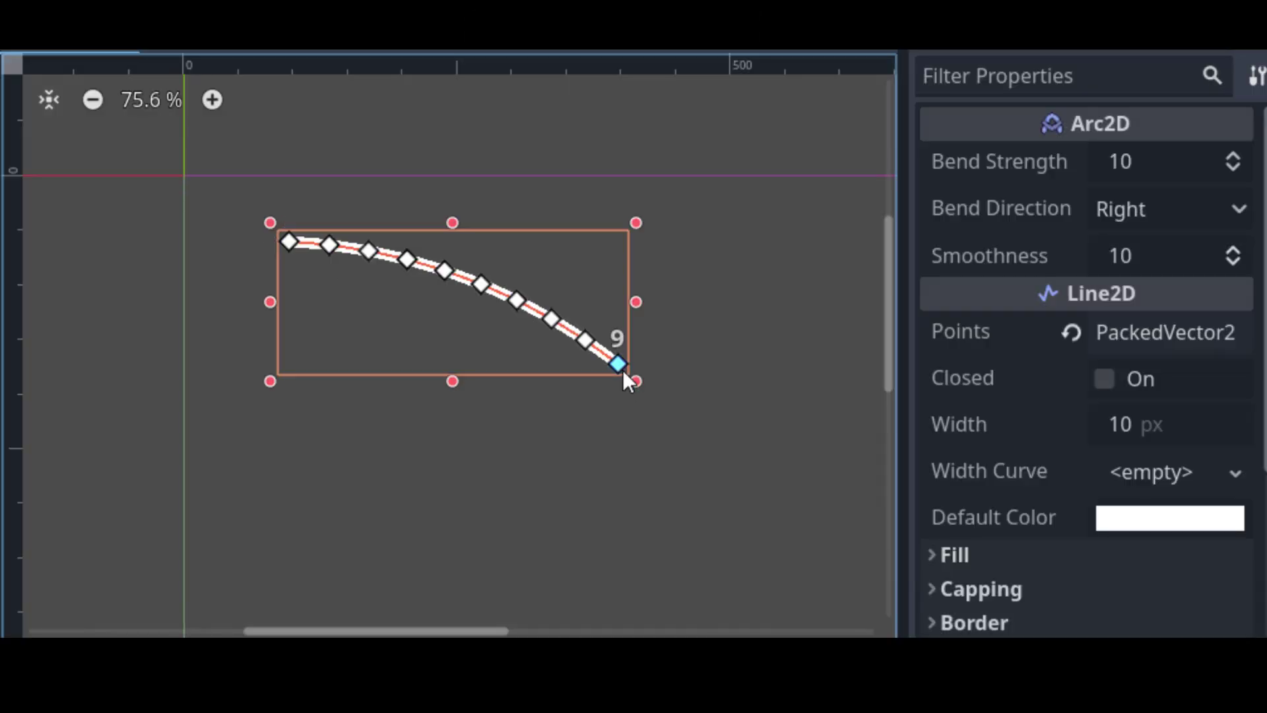
Move the Arc2D's end point around to try different positions for the curve.
drag(621, 367, 343, 301)
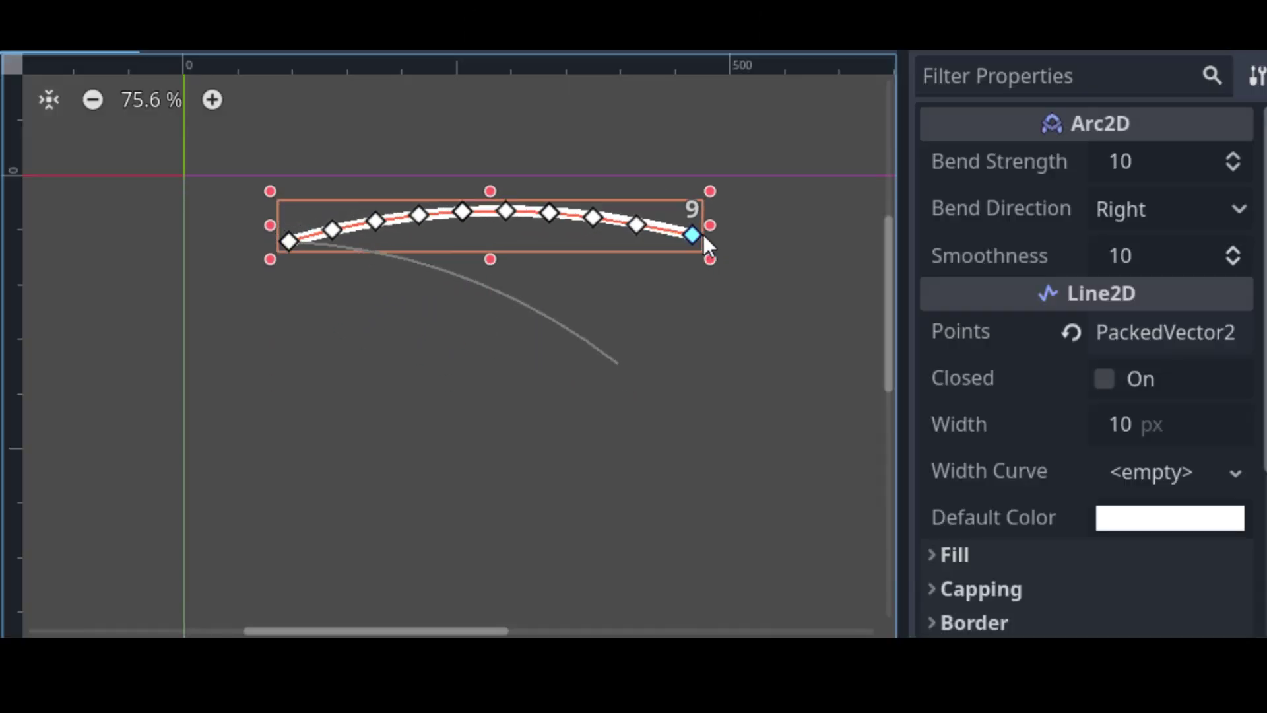
drag(703, 235, 442, 289)
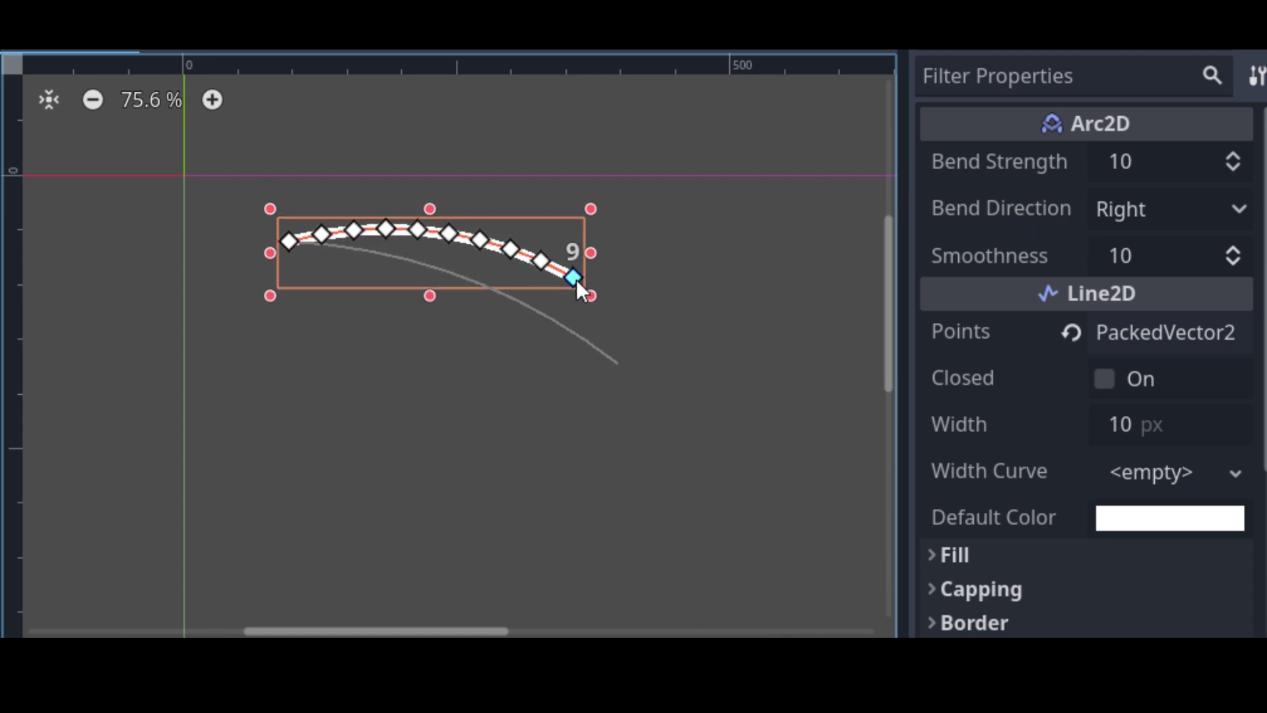
drag(576, 280, 595, 314)
Set the arc's Bend Strength to 50 and move its end point farther from the start.
click(1161, 161)
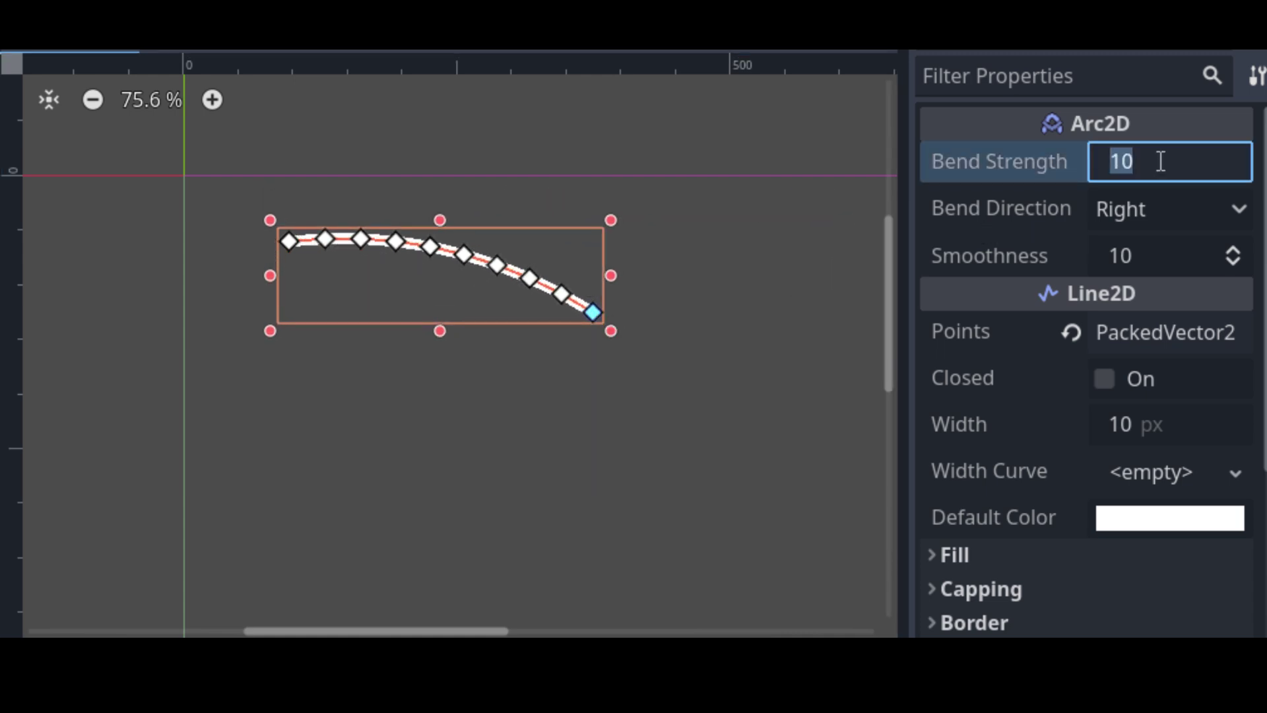
key(Return)
drag(594, 313, 679, 430)
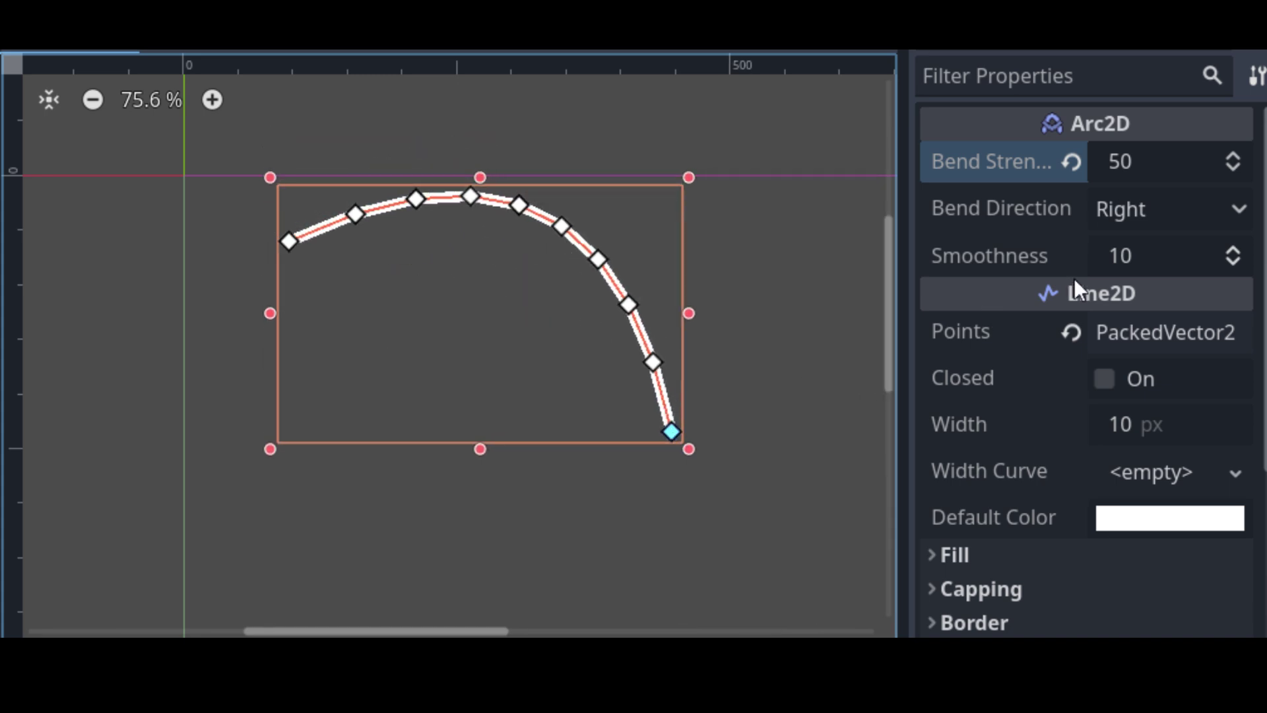
Set the arc's Bend Direction to Left and move its end point higher.
click(1239, 210)
click(1130, 251)
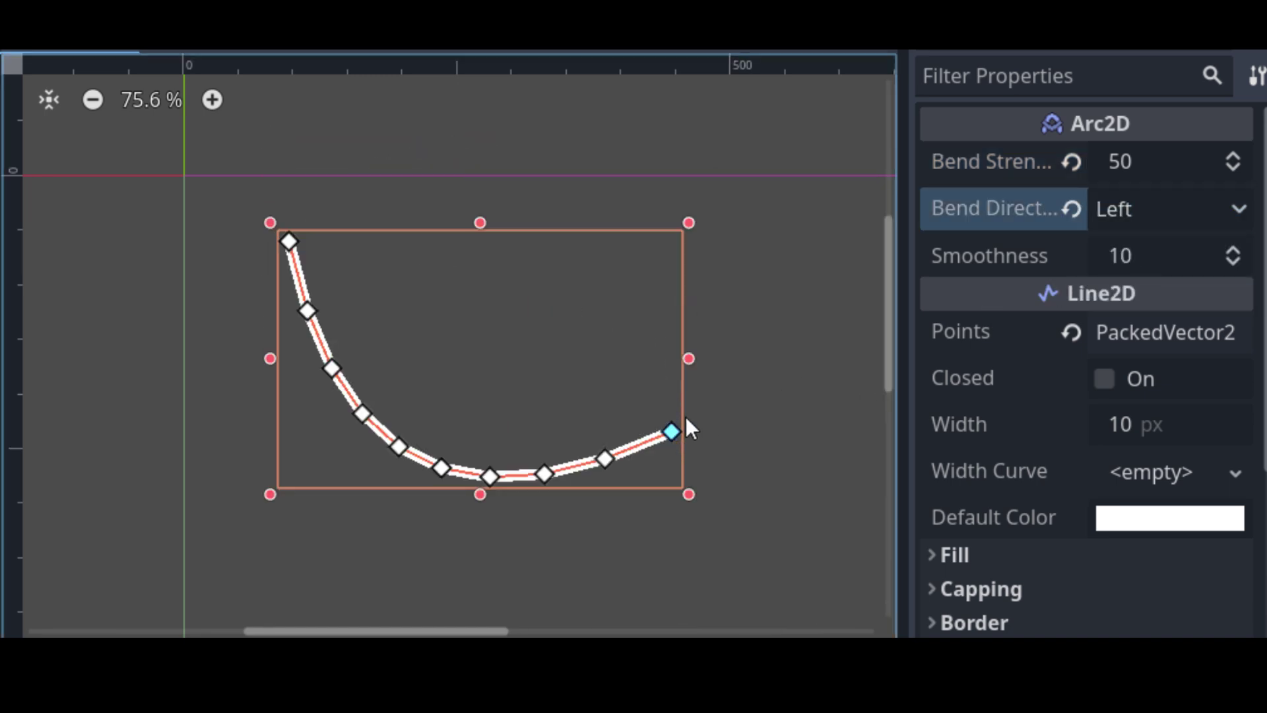
drag(671, 432, 687, 314)
Set the arc's Smoothness to 5 and shift its end point to check the coarser curve.
click(1170, 261)
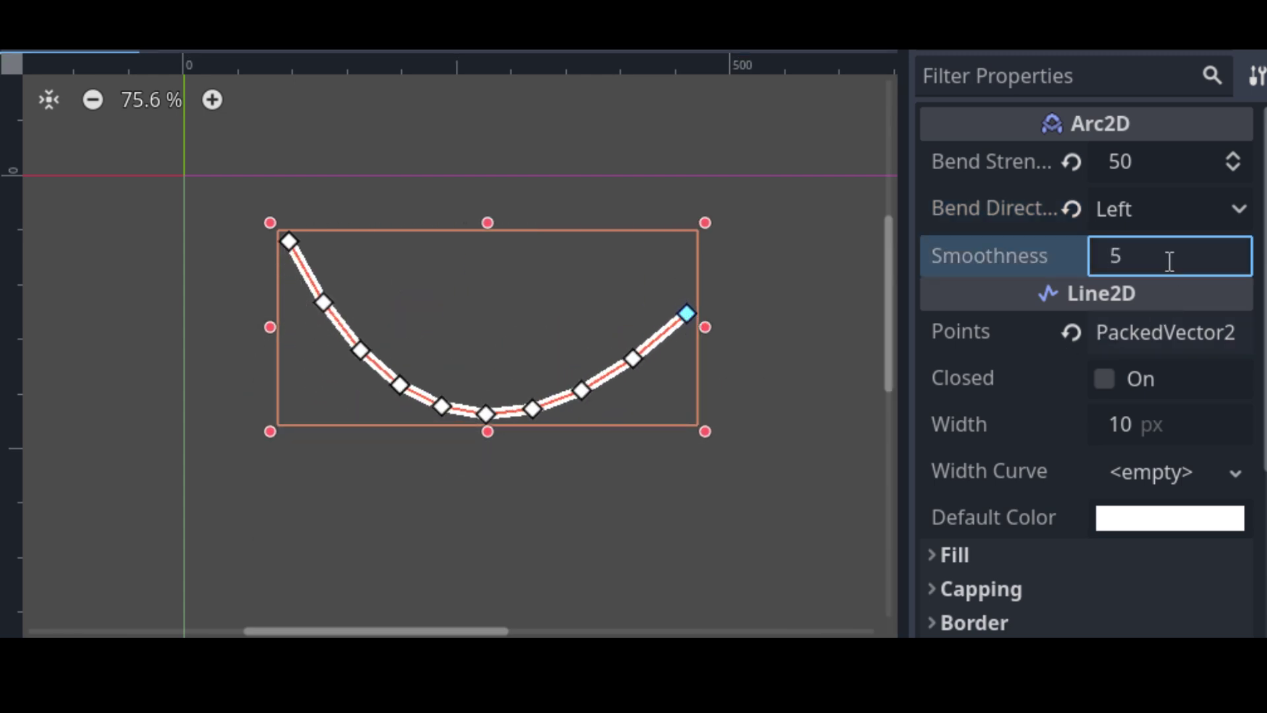
key(Return)
drag(676, 310, 622, 355)
click(1179, 260)
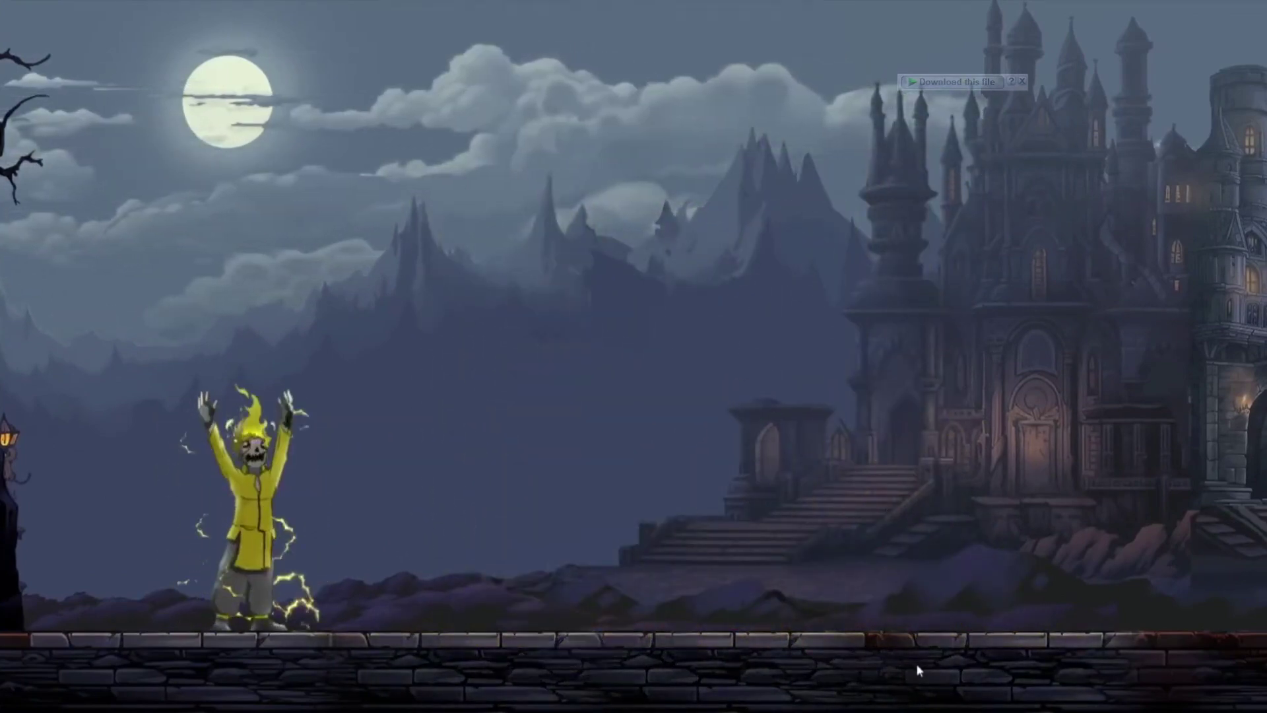
key(Left)
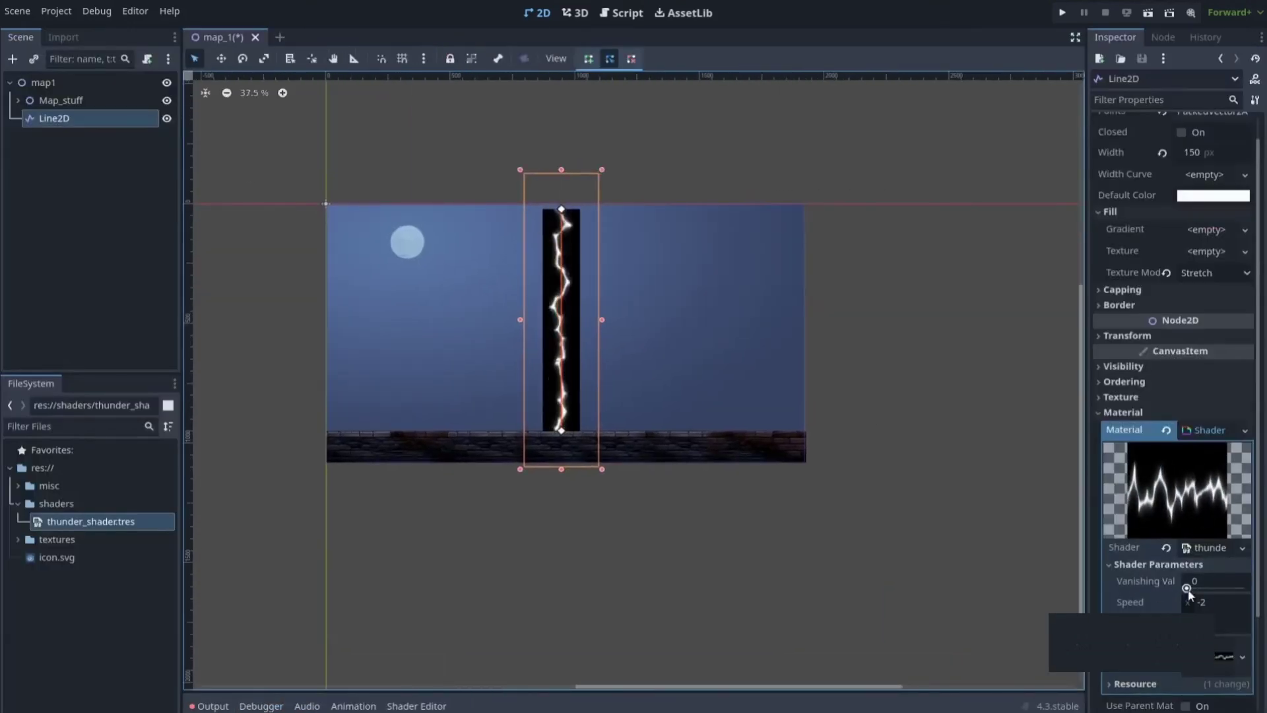
Raise the Vanishing Value shader parameter on the Line2D's lightning material.
drag(1187, 588, 1233, 594)
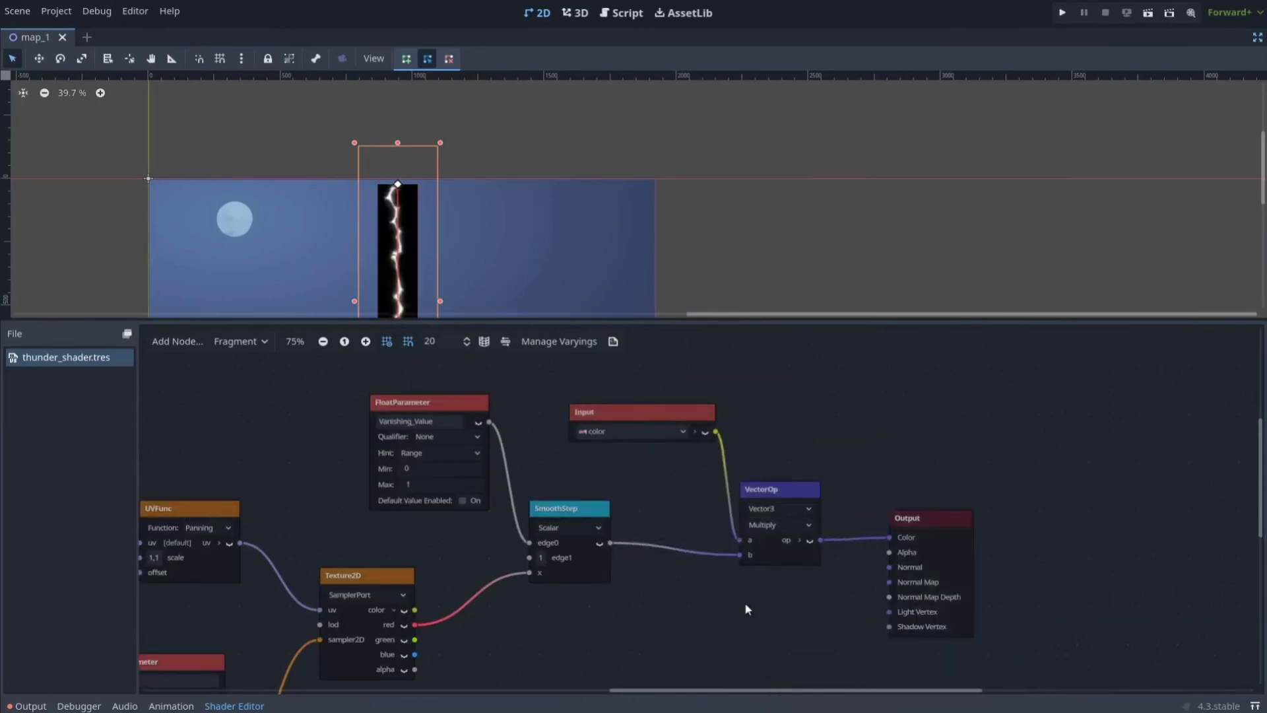
Examine the fragment nodes of thunder_shader.tres and the lightning line they produce in the map scene.
ctrl+scroll(871, 597, down, 2)
drag(891, 540, 792, 396)
drag(792, 385, 799, 385)
drag(723, 538, 644, 430)
middle_drag(706, 574, 812, 560)
drag(528, 587, 343, 432)
drag(555, 464, 539, 471)
middle_drag(487, 640, 426, 648)
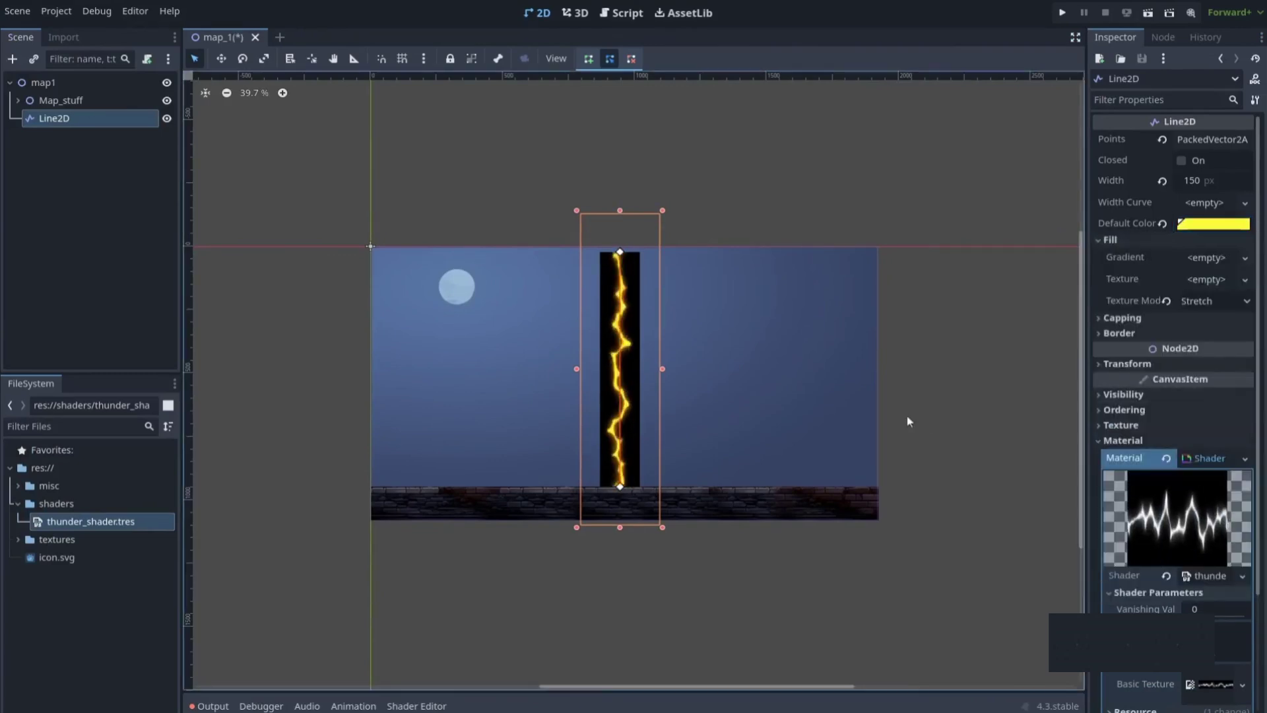
scroll(633, 355, up, 1)
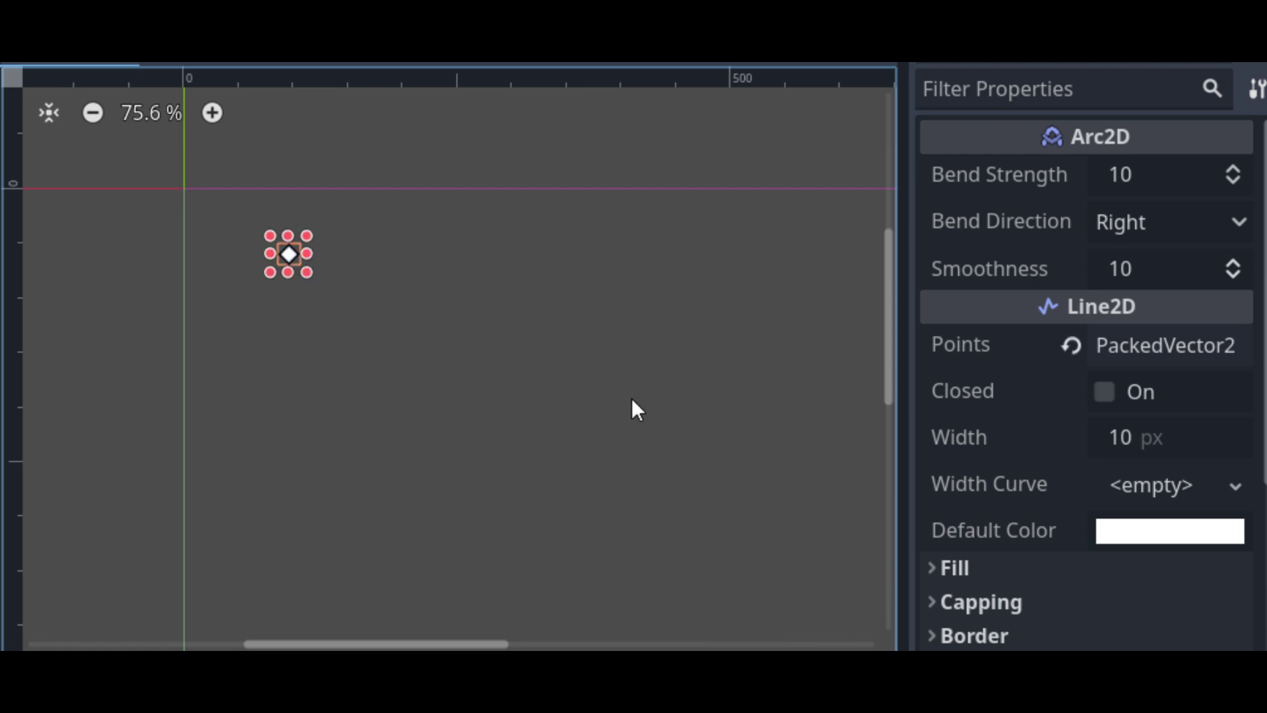
Draw an arc by adding an end point to the Arc2D and adjust that point's position.
click(619, 378)
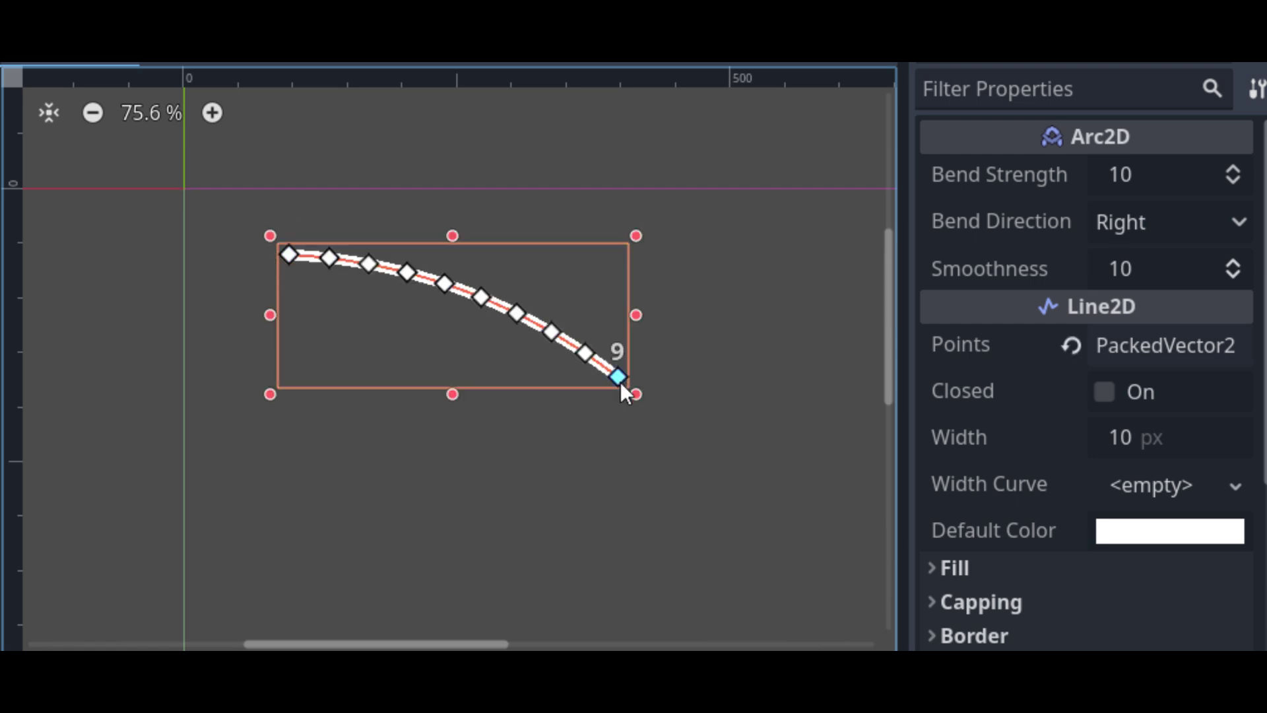
drag(620, 380, 342, 306)
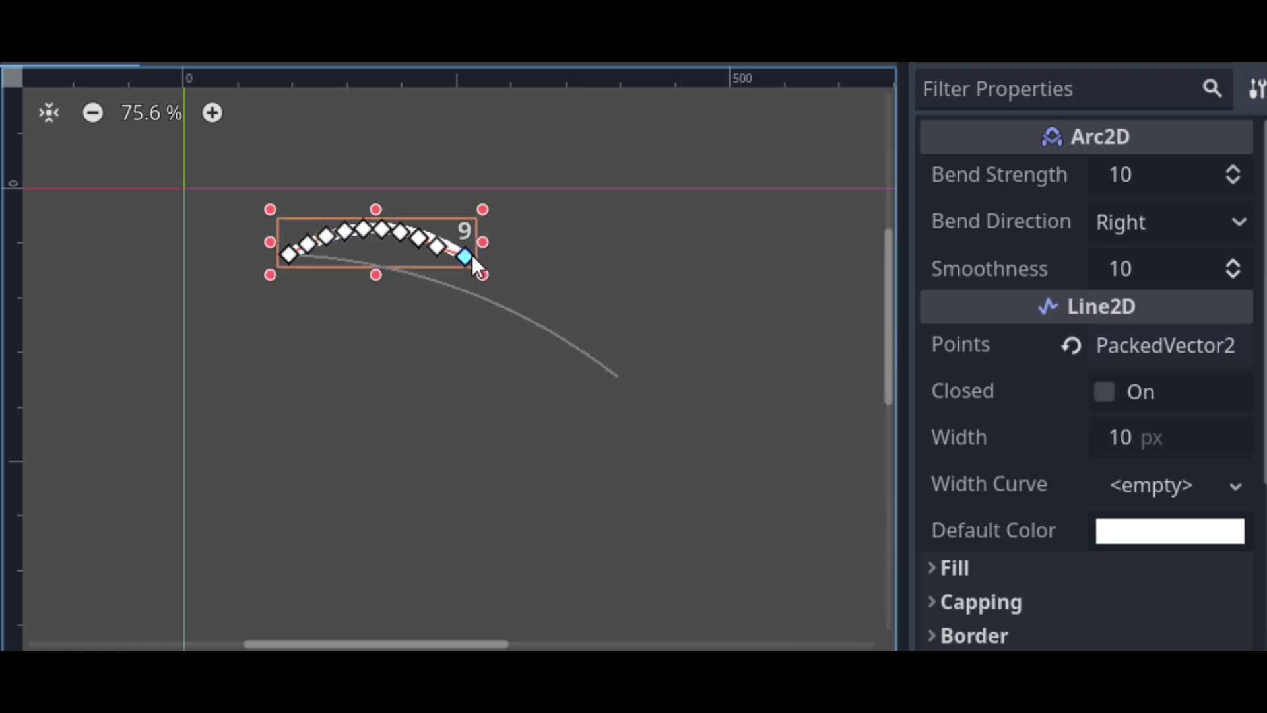
drag(472, 258, 596, 325)
Set the Arc2D's Bend Strength to 50.
click(1166, 174)
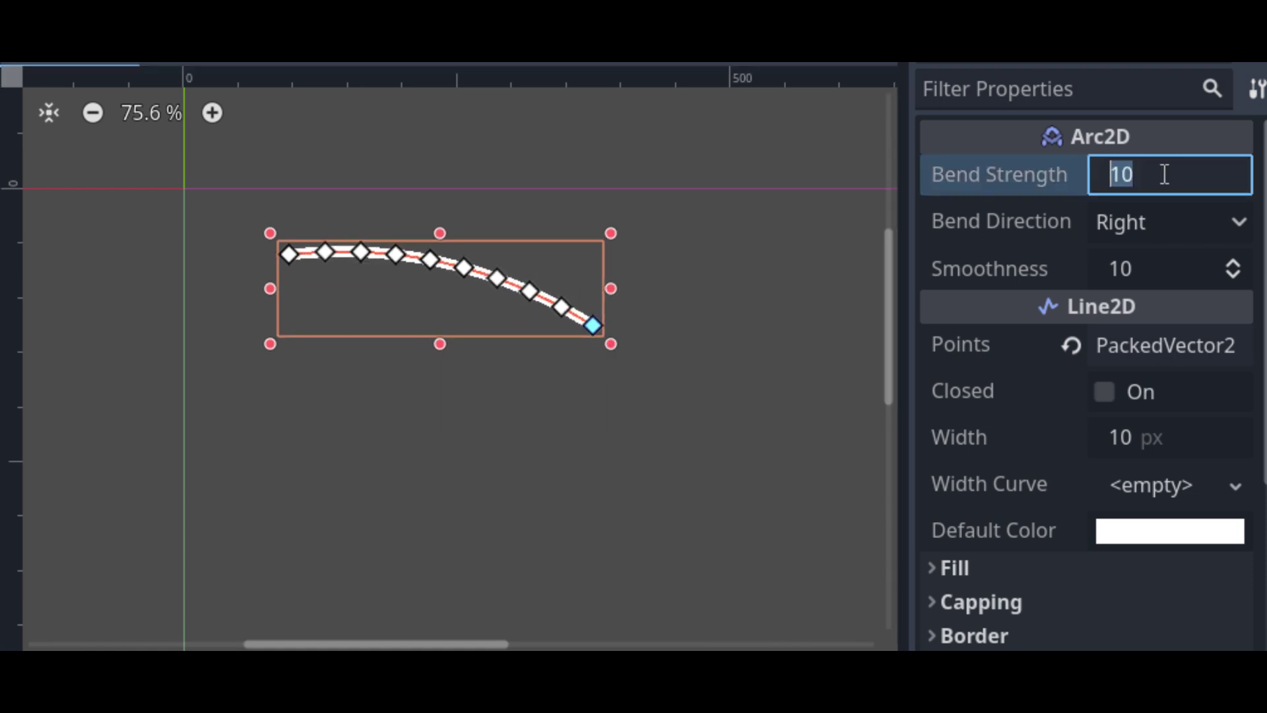
text(50)
key(Return)
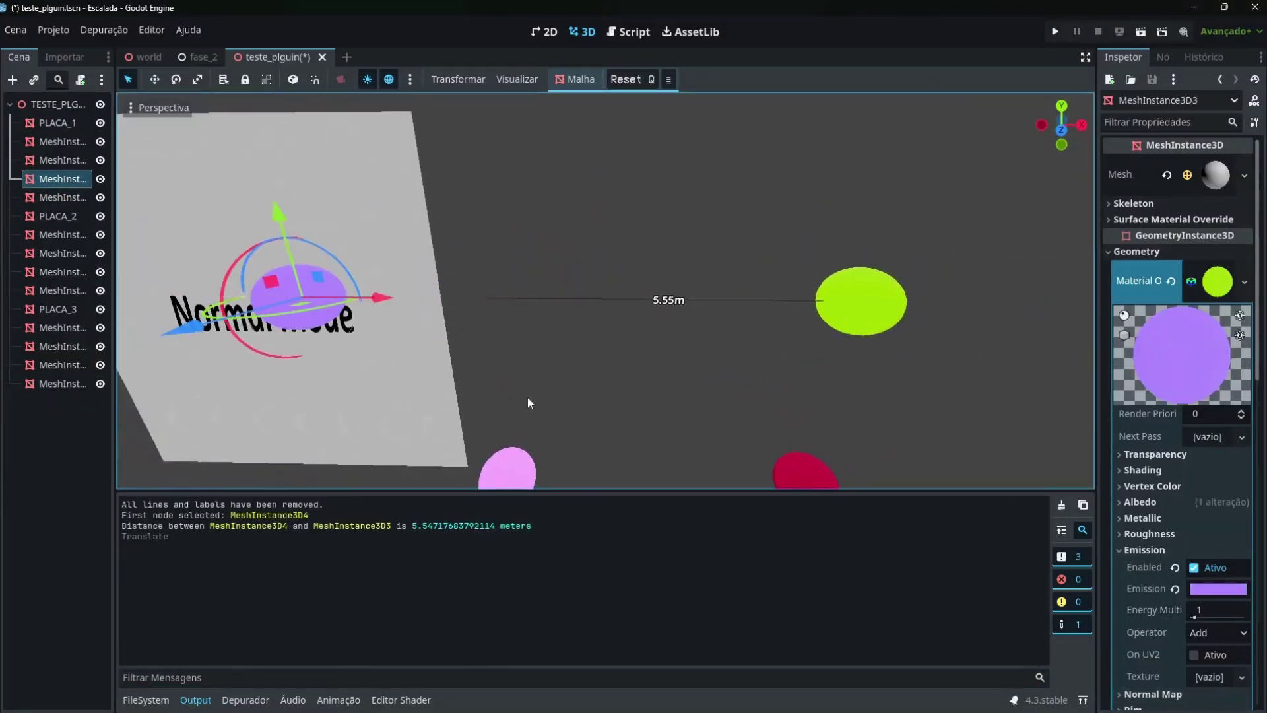
Undo the purple sphere's move and measure its distance to the green sphere with lines and labels turned off.
key(ctrl+z)
click(660, 79)
click(836, 301)
drag(412, 622, 619, 627)
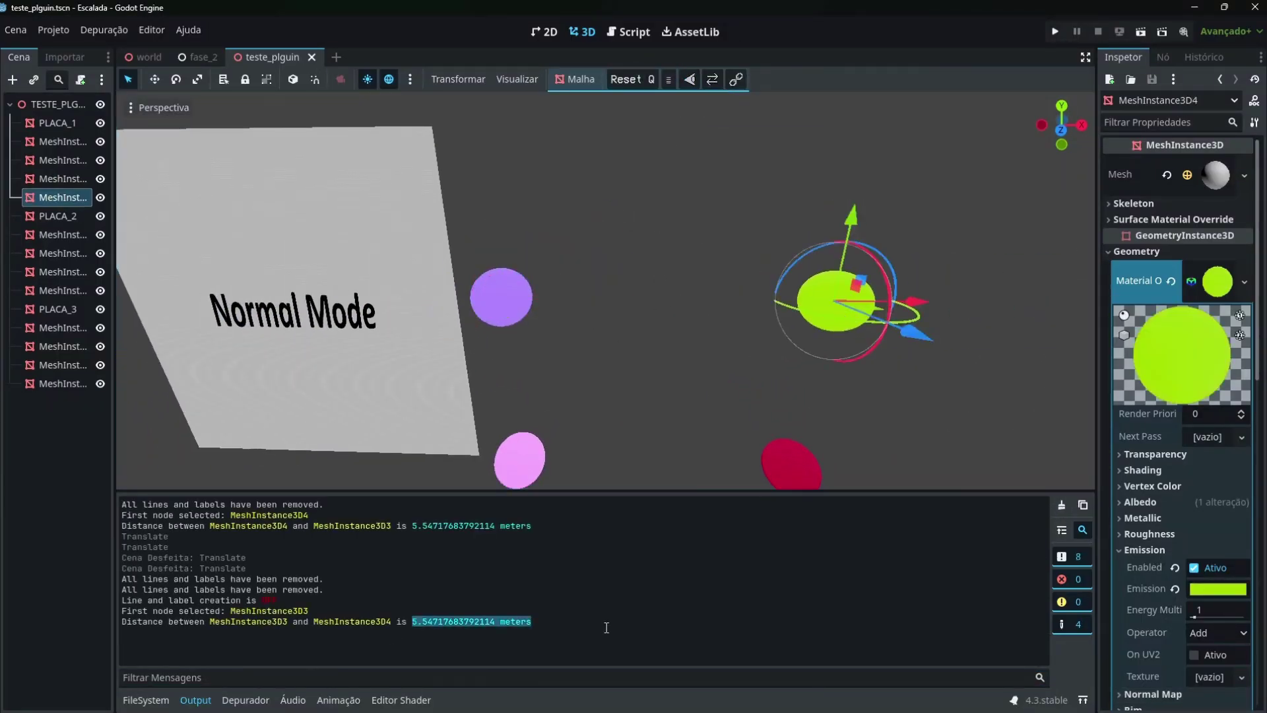
Measure among the pink, purple and green spheres in the Normal Mode group, then clear the measurements and output log.
click(520, 460)
click(501, 298)
click(835, 277)
click(629, 80)
key(s)
key(d)
right_drag(607, 291, 607, 290)
click(1061, 506)
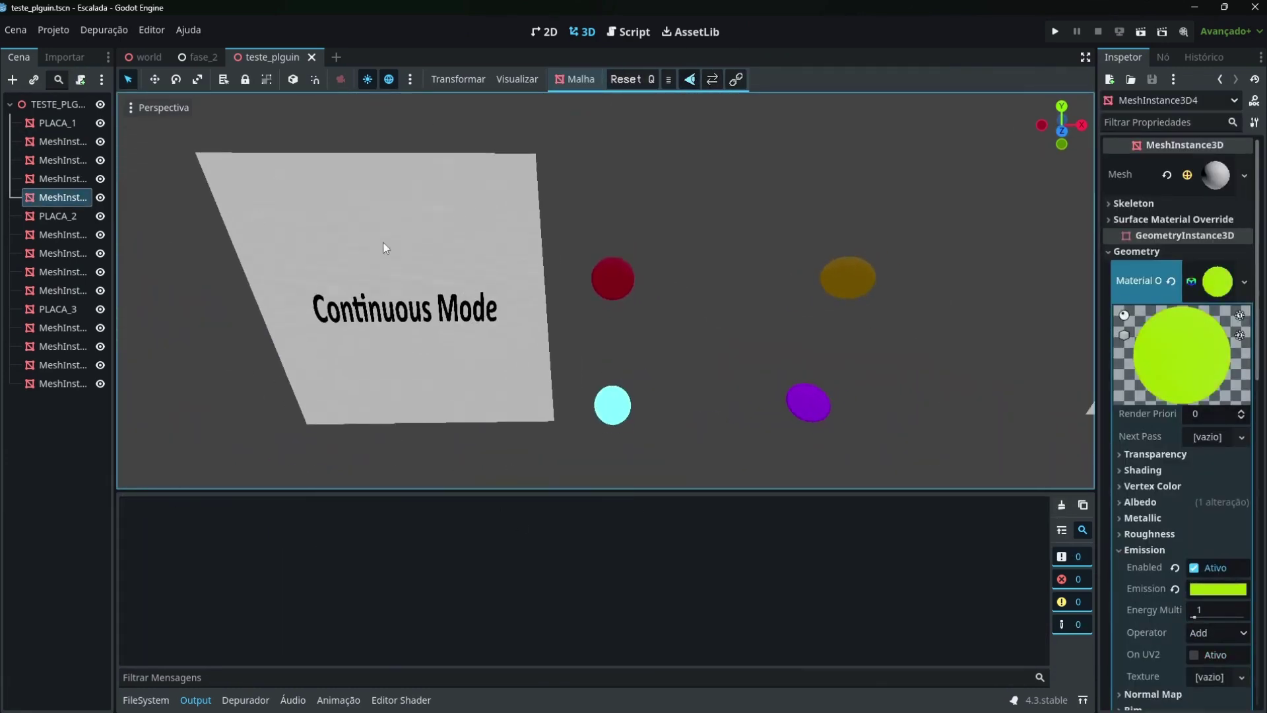
Turn on continuous mode and measure in sequence from the dark red sphere through the gold and cyan ones back to red.
click(716, 83)
click(606, 274)
click(845, 302)
click(603, 417)
click(602, 289)
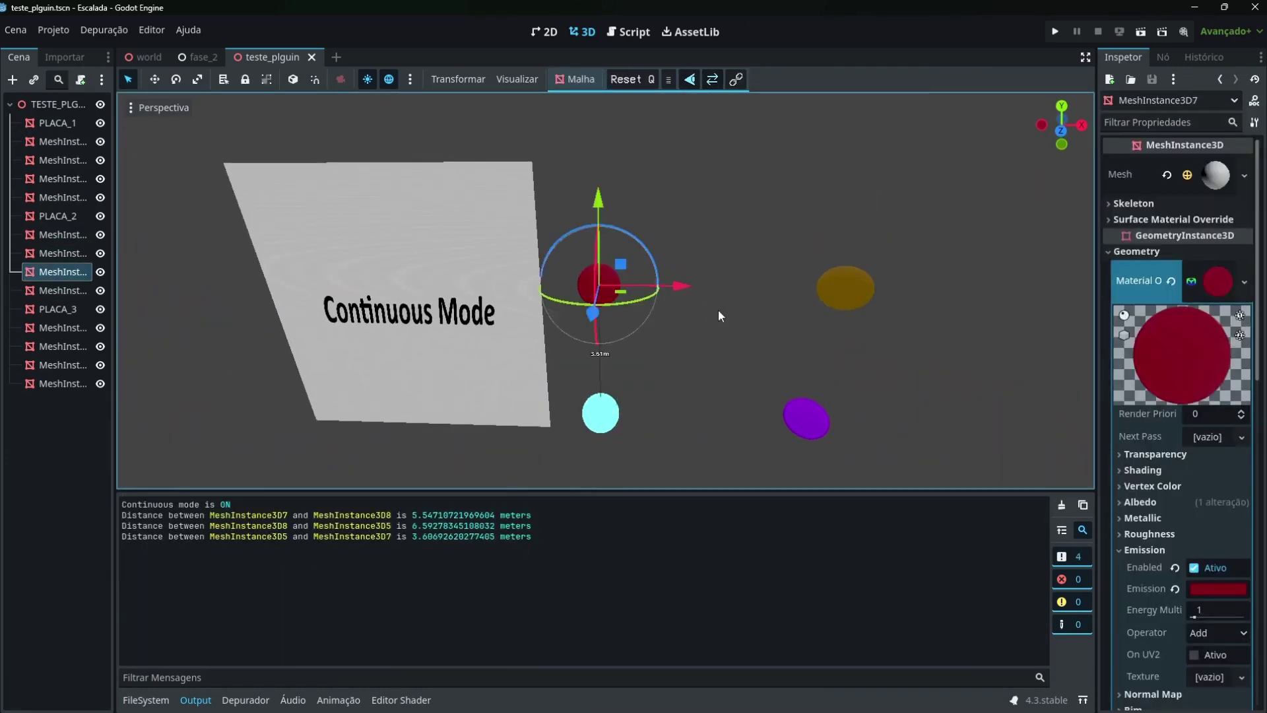
Measure repeatedly around the gold, purple, cyan and dark red spheres, then clear the lines and turn off continuous mode.
click(856, 287)
click(807, 419)
click(609, 422)
click(602, 288)
click(848, 289)
click(807, 420)
click(607, 427)
click(602, 288)
click(848, 289)
click(808, 419)
click(606, 420)
click(603, 283)
click(631, 81)
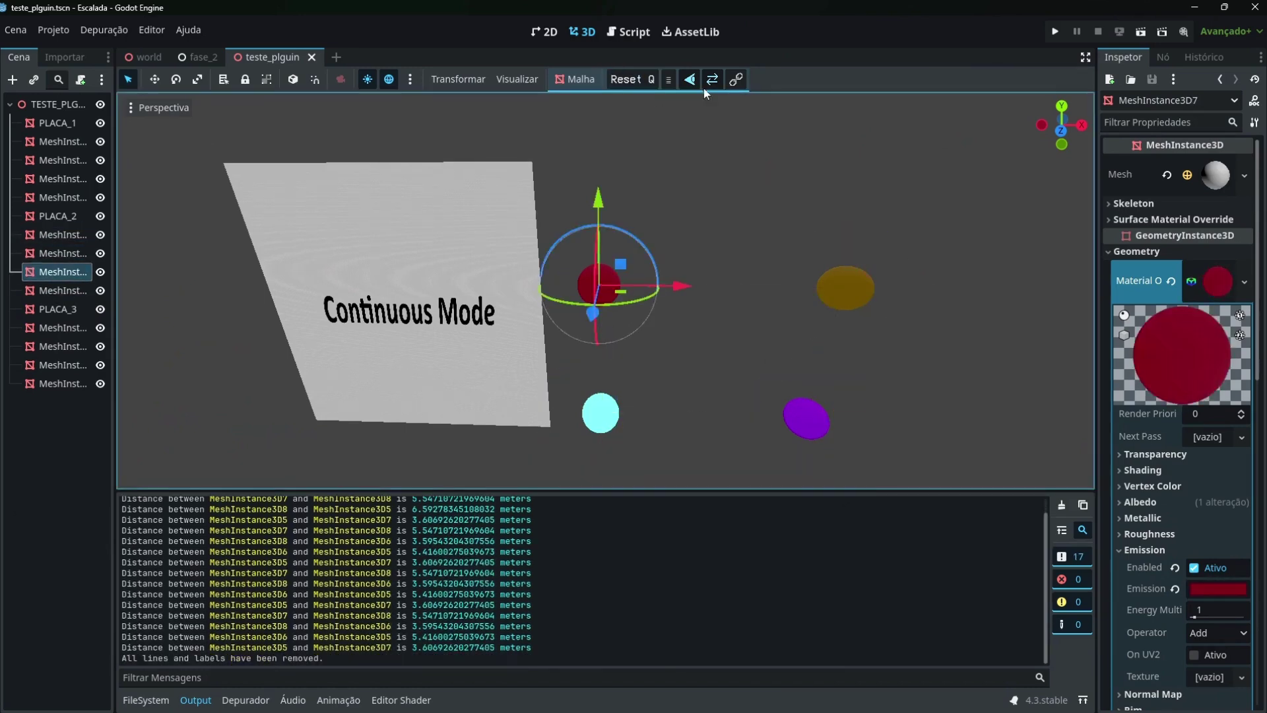
click(712, 82)
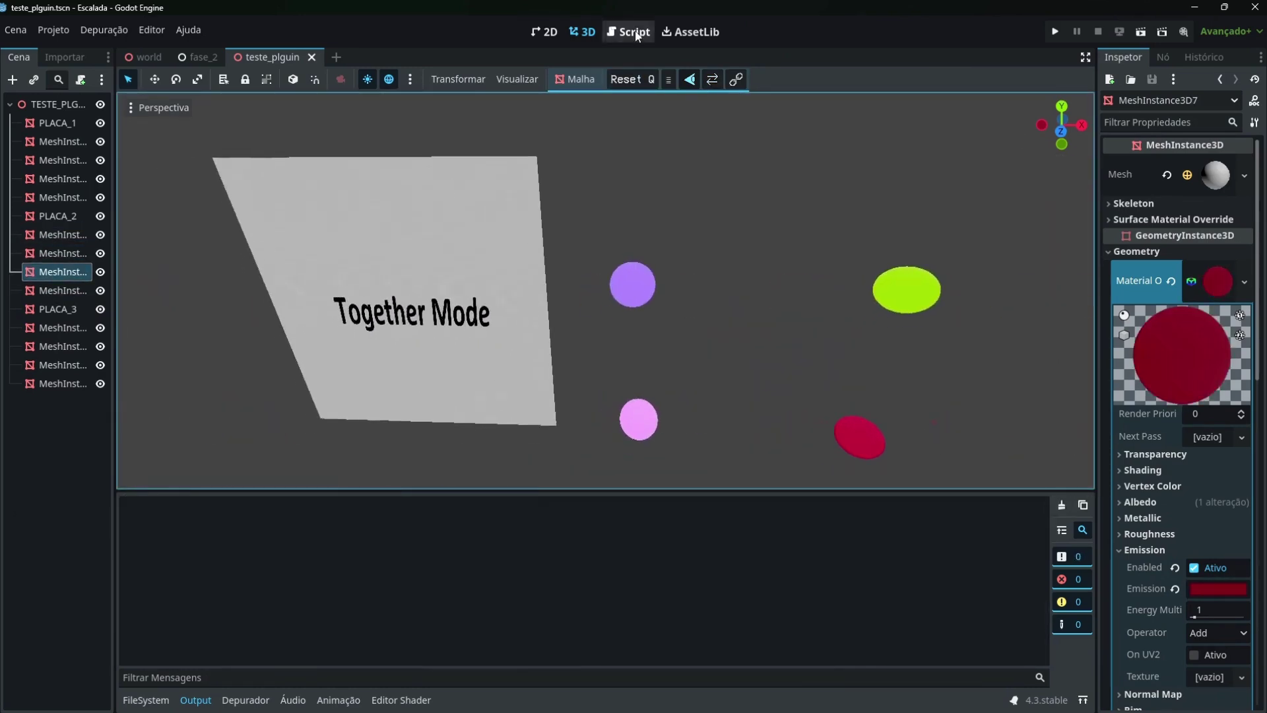
Turn on together mode and link the purple and green spheres of the Together Mode group.
click(736, 79)
click(652, 285)
click(903, 282)
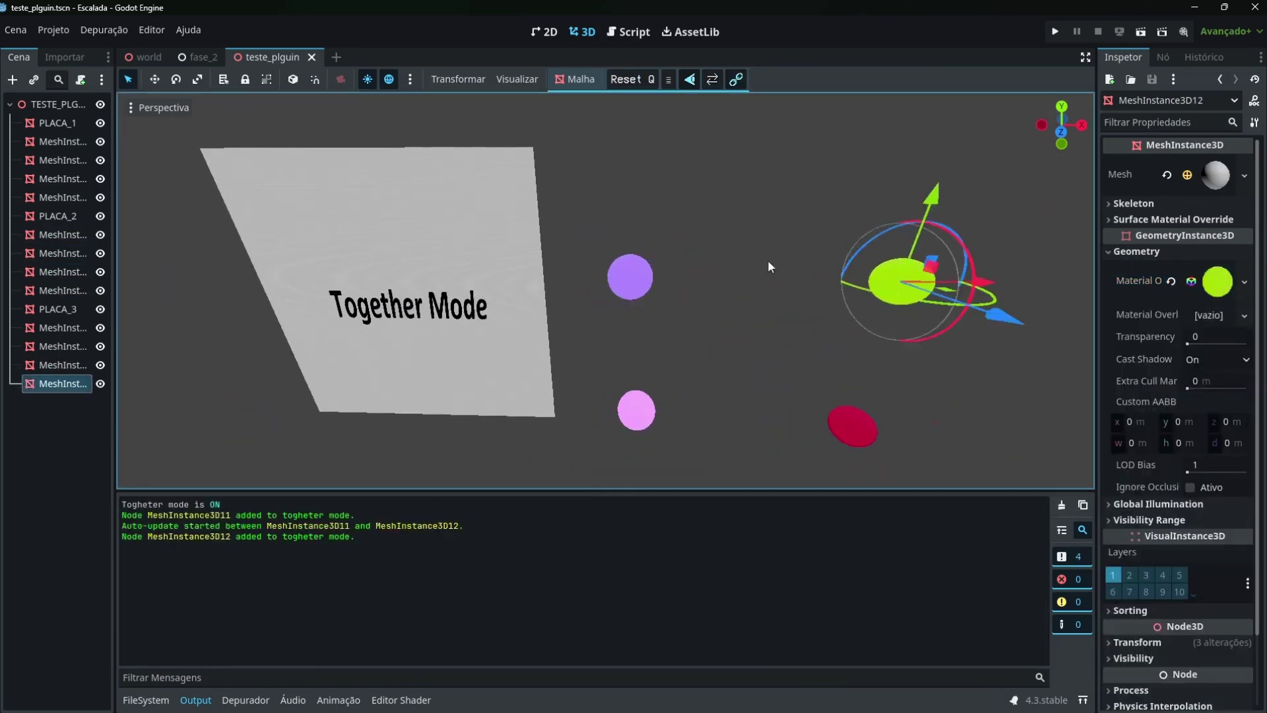
Move the green sphere farther from the purple one to update their live distance.
middle_drag(905, 283, 845, 262)
drag(848, 263, 855, 263)
scroll(855, 263, up, 3)
middle_drag(885, 254, 865, 271)
drag(888, 282, 1079, 287)
scroll(1080, 286, down, 9)
Select and move further spheres in the Together Mode group to update their live distances.
click(682, 420)
drag(758, 421, 762, 421)
middle_drag(763, 421, 766, 443)
scroll(769, 422, up, 4)
drag(774, 409, 585, 411)
drag(495, 346, 486, 289)
shift+click(731, 213)
drag(687, 289, 736, 291)
click(539, 345)
drag(529, 300, 521, 252)
Restart together mode, link another pair of spheres and move one of them away.
click(735, 79)
click(736, 79)
scroll(750, 196, down, 4)
click(470, 338)
click(588, 250)
drag(675, 249, 1016, 253)
Toggle the measurement lines and labels while moving a linked sphere.
mouse_move(1017, 253)
right_down()
mouse_move(1029, 252)
mouse_move(1016, 252)
right_up()
drag(731, 198, 751, 274)
click(690, 79)
drag(798, 357, 748, 358)
click(690, 80)
drag(758, 352, 660, 350)
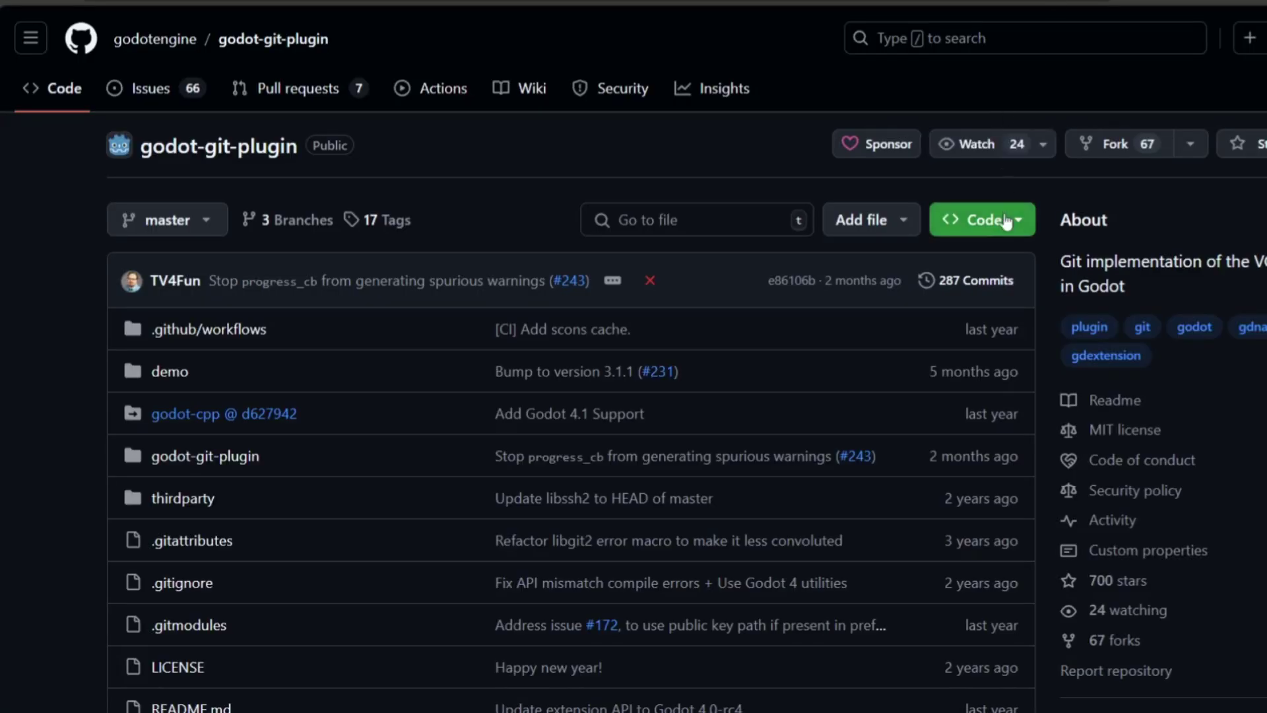
Read the installation and build instructions in the godot-git-plugin README on GitHub.
scroll(1008, 221, down, 5)
scroll(1007, 221, down, 18)
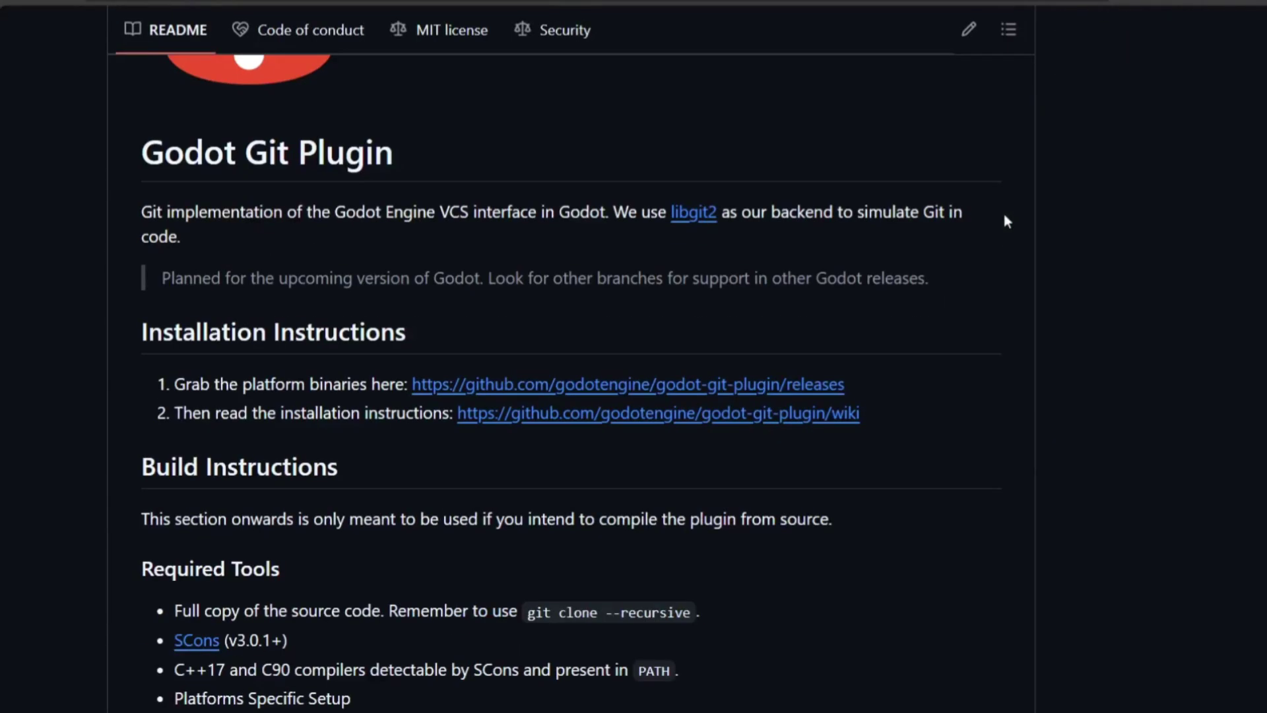
scroll(1007, 221, down, 15)
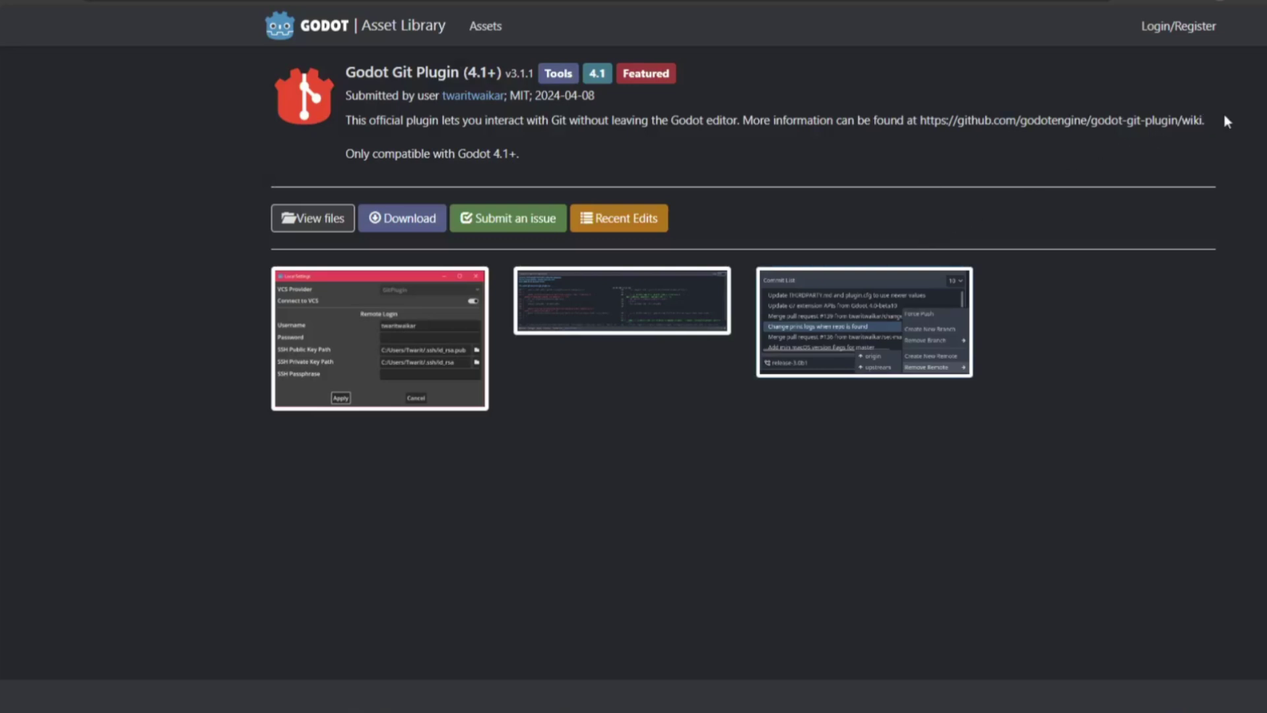
Highlight the wiki address in the Godot Git Plugin's asset description and look over the plugin's wiki home page.
drag(1225, 120, 922, 123)
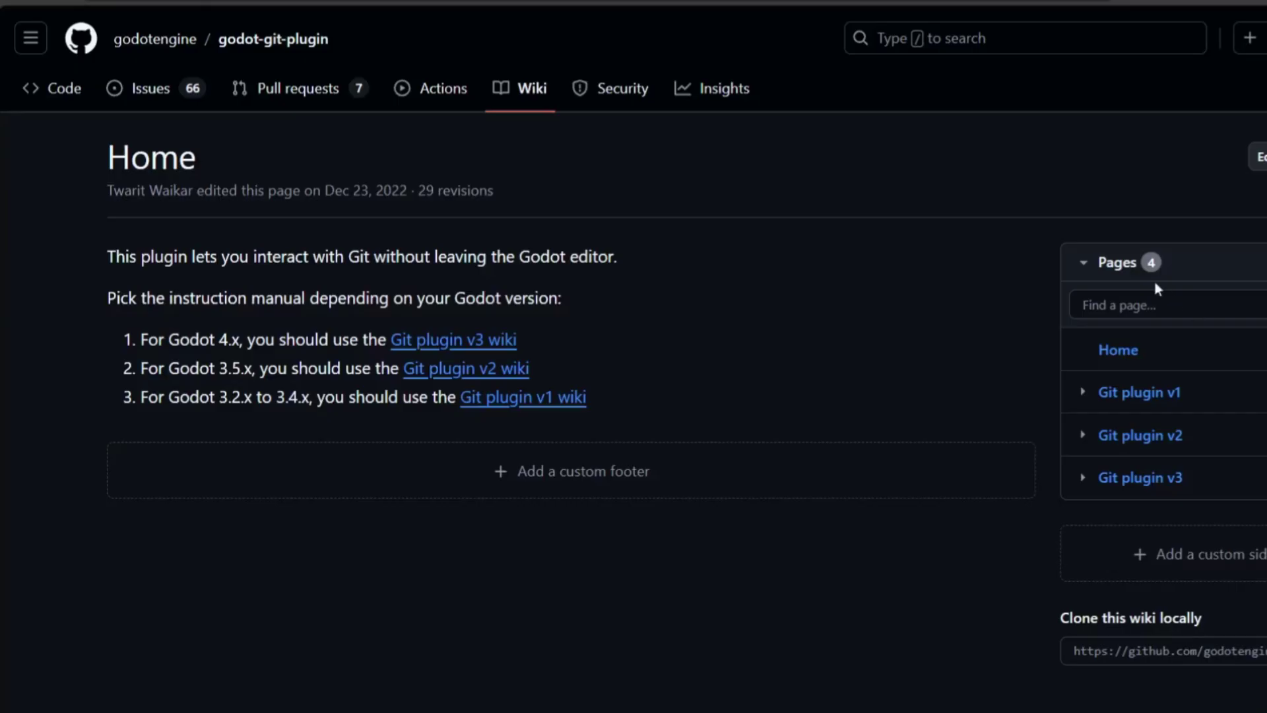
scroll(964, 255, down, 1)
scroll(964, 255, up, 1)
scroll(963, 254, down, 1)
scroll(964, 255, up, 1)
scroll(966, 255, down, 1)
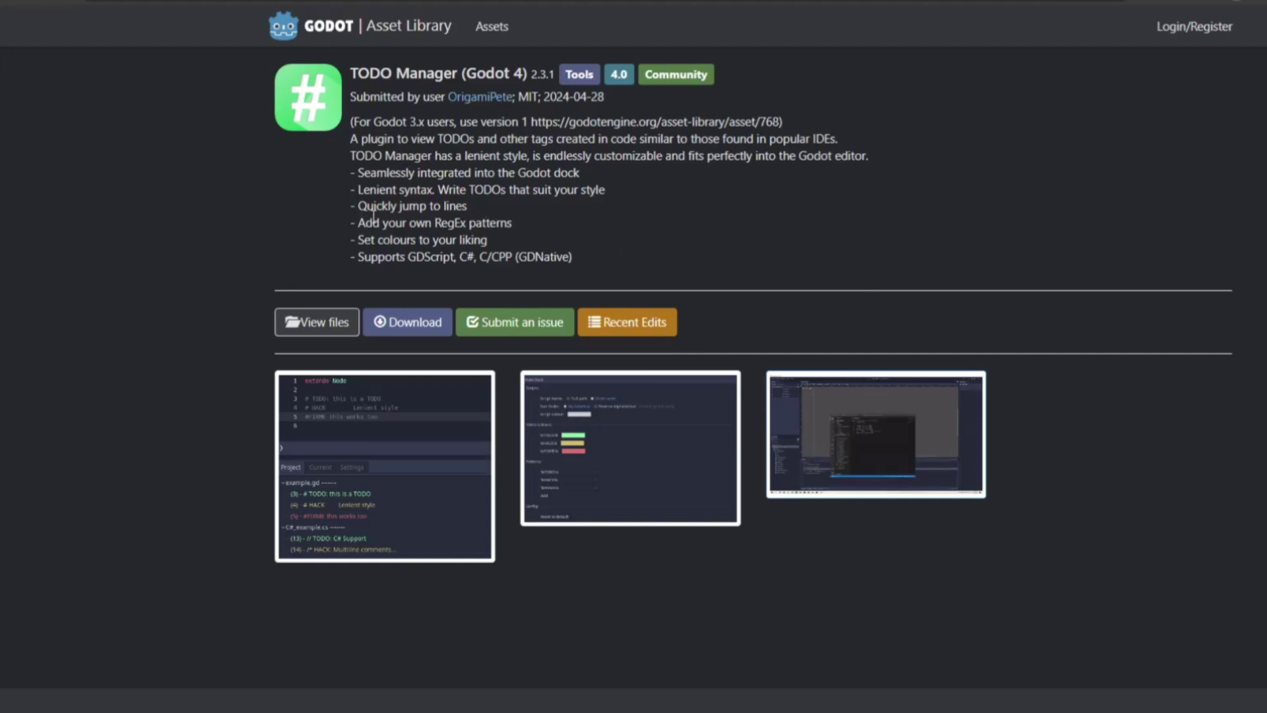
Highlight the TODO Manager's feature list in the Asset Library and view its example screenshot.
drag(615, 246, 357, 156)
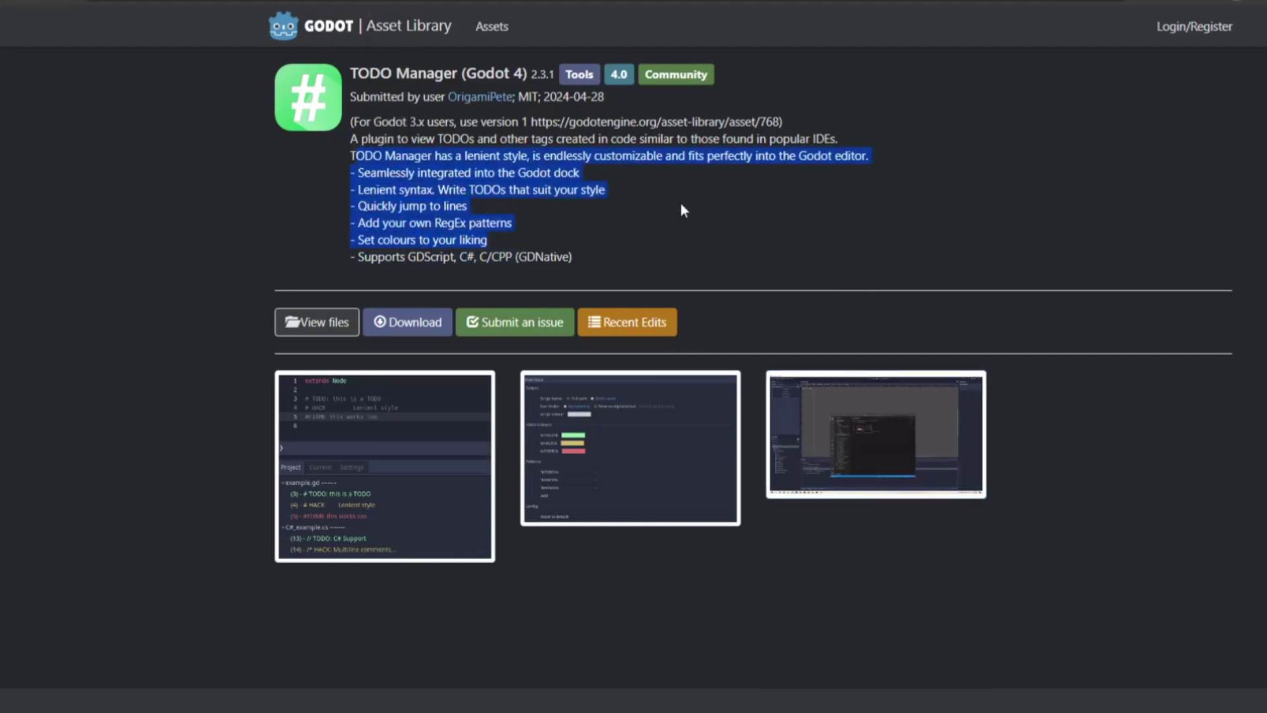
click(464, 210)
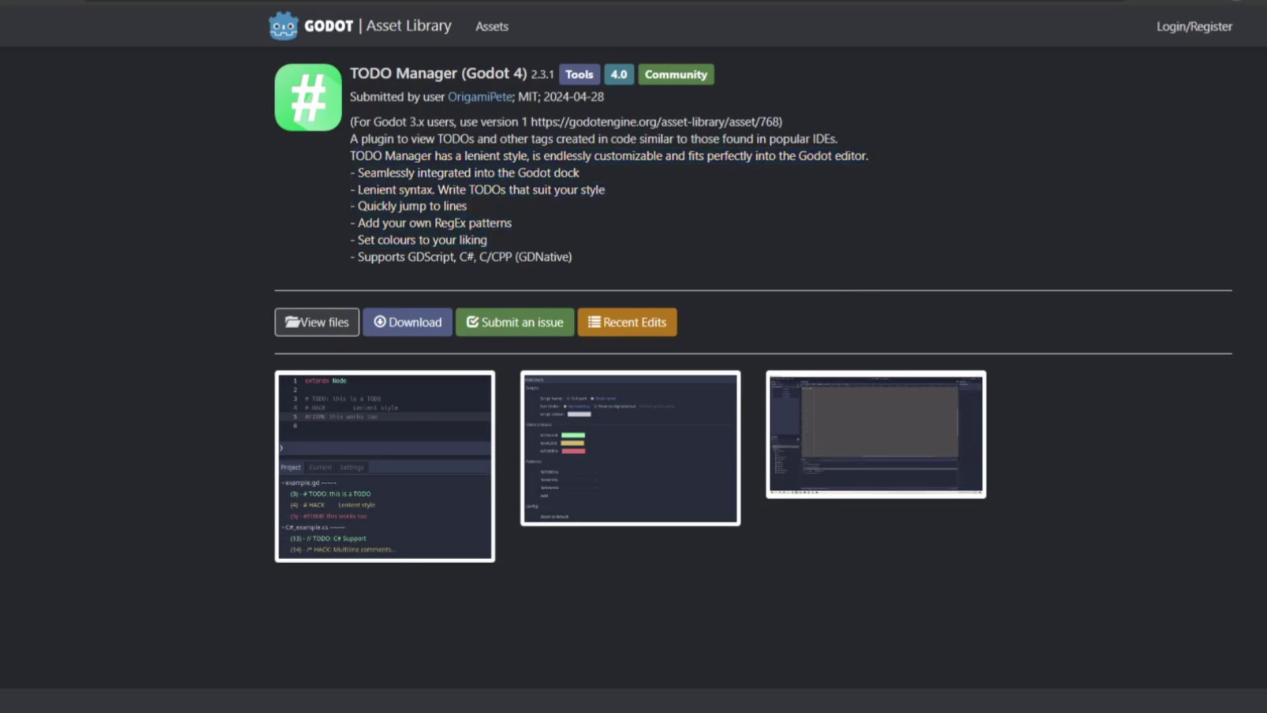
click(1121, 2)
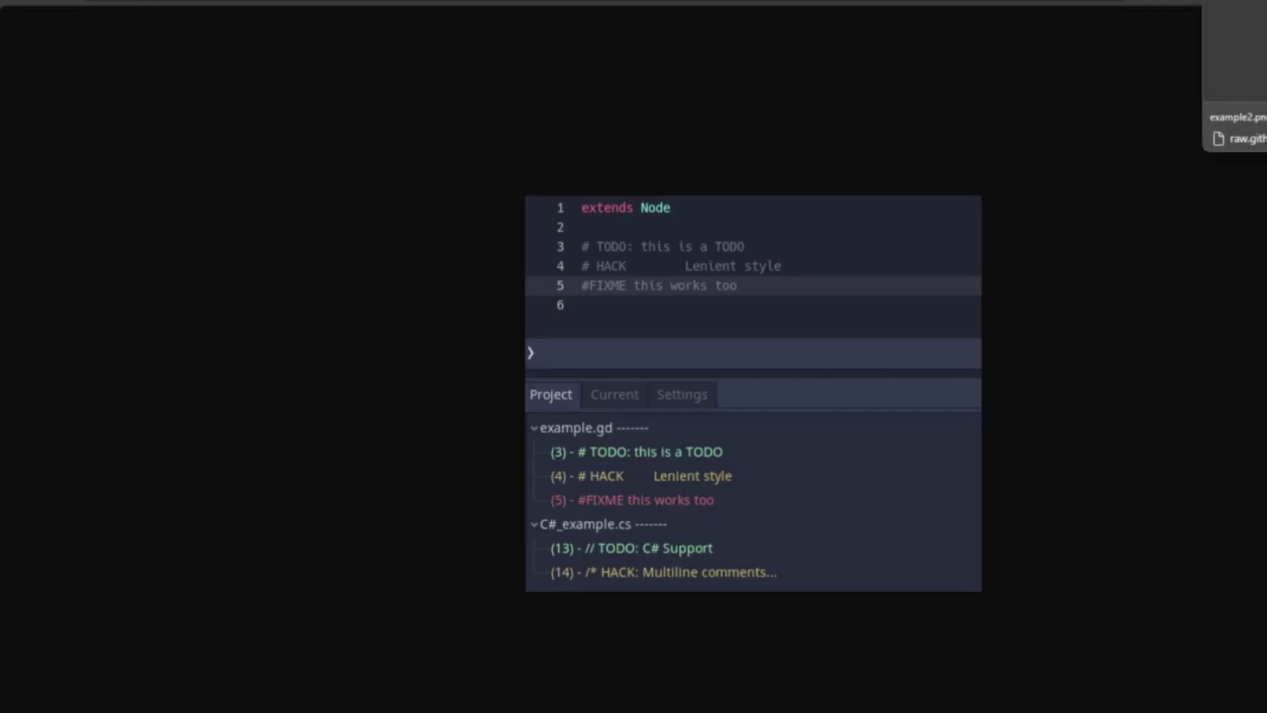
View the TODO Manager's example screenshots of the comment list and dock settings.
click(1247, 1)
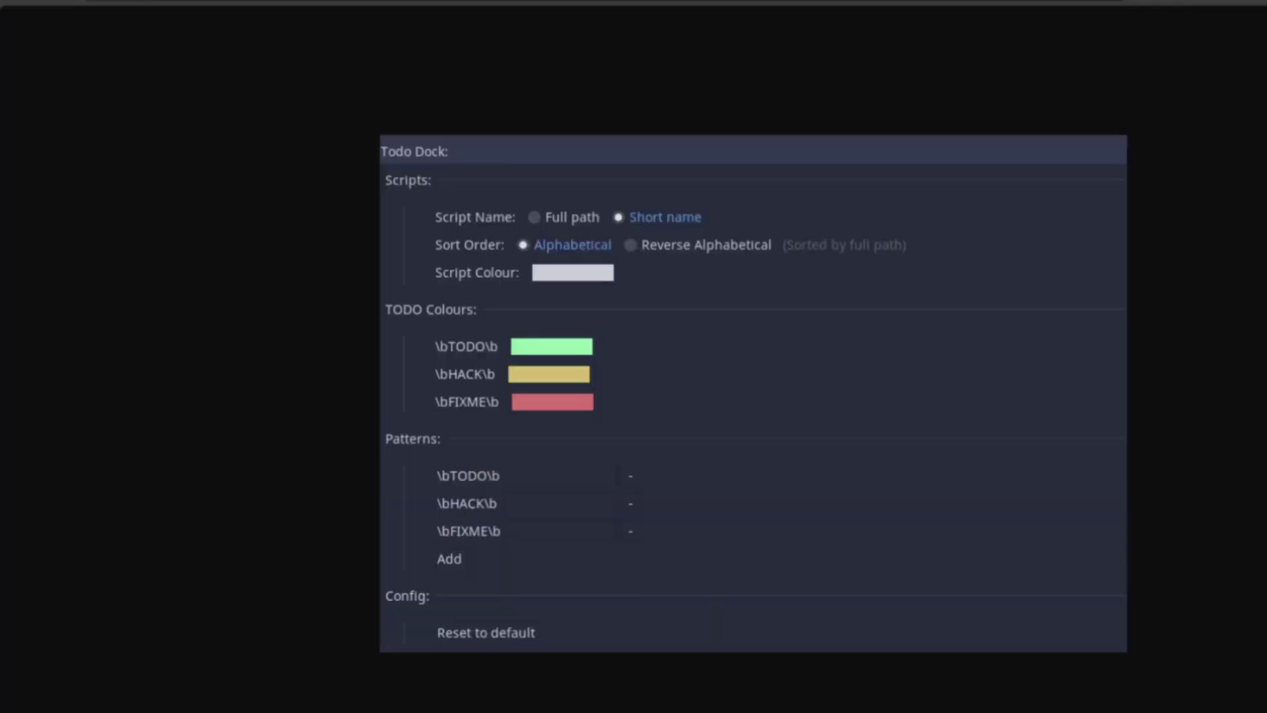
key(Right)
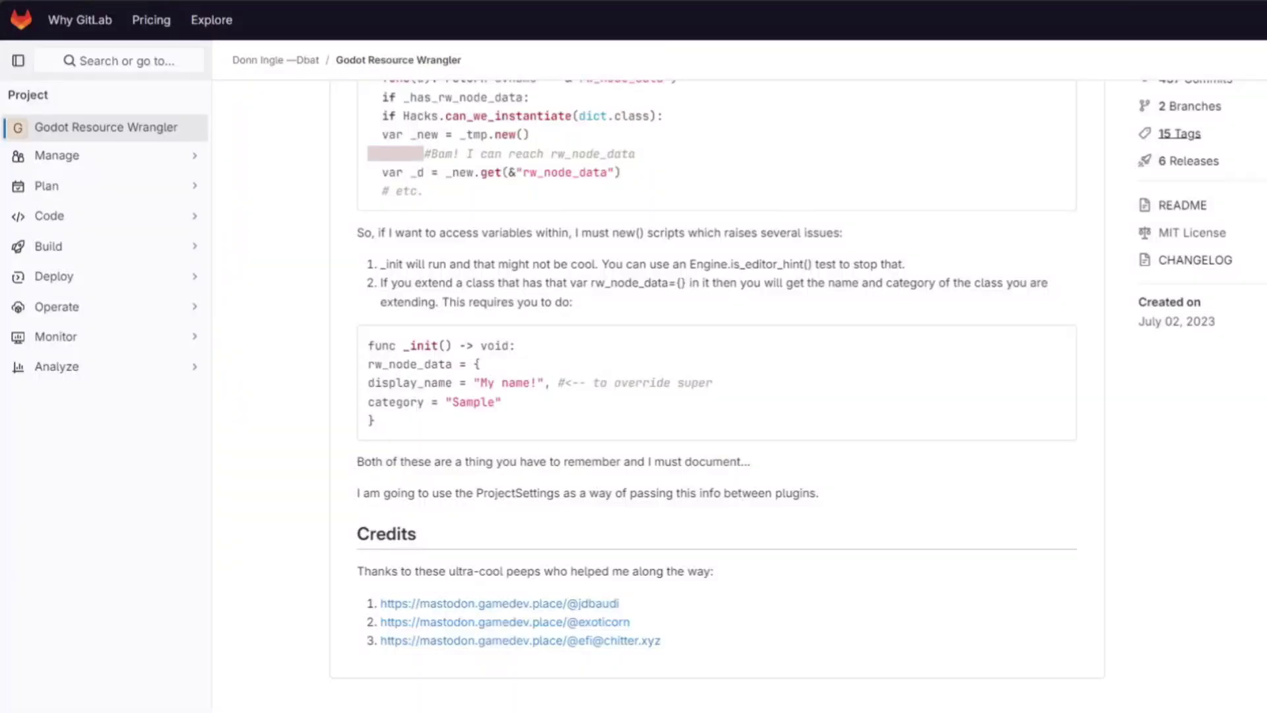
Look through the Godot Resource Wrangler's GitLab file list and README, including its illustrated guide to making nodes.
scroll(716, 396, up, 9)
scroll(717, 396, up, 20)
scroll(717, 396, down, 20)
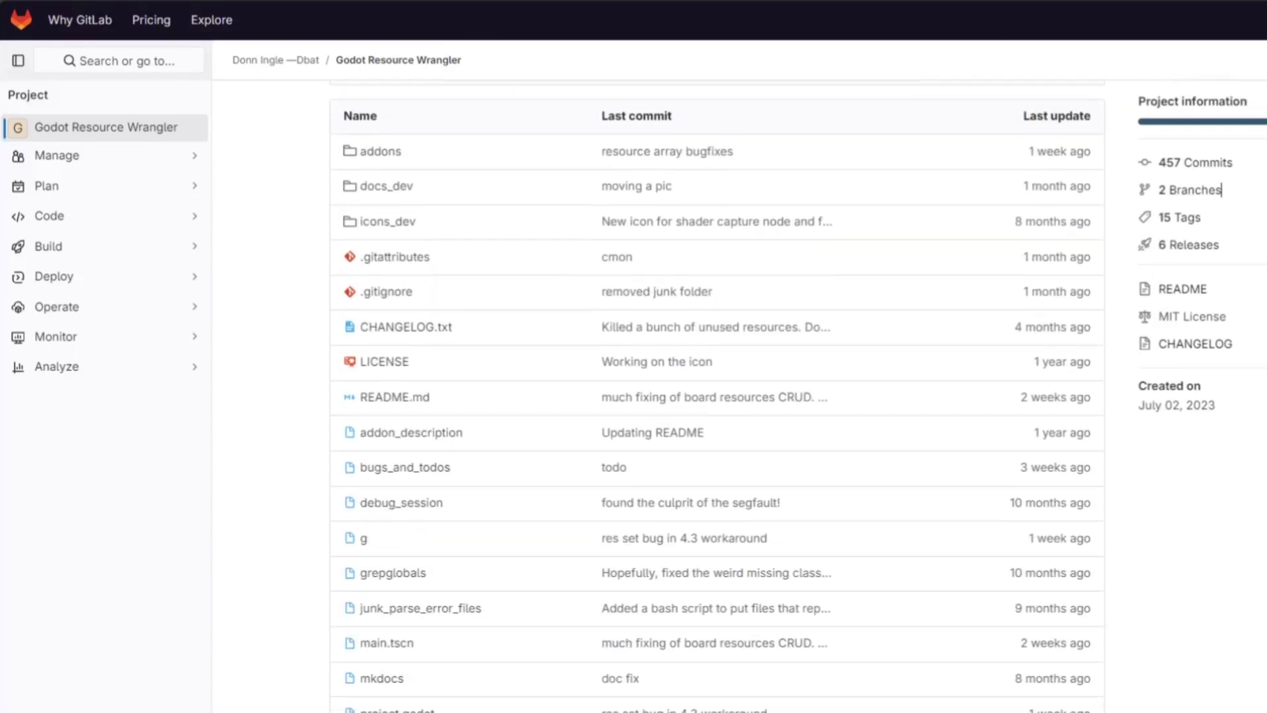
scroll(716, 396, down, 20)
scroll(717, 396, down, 20)
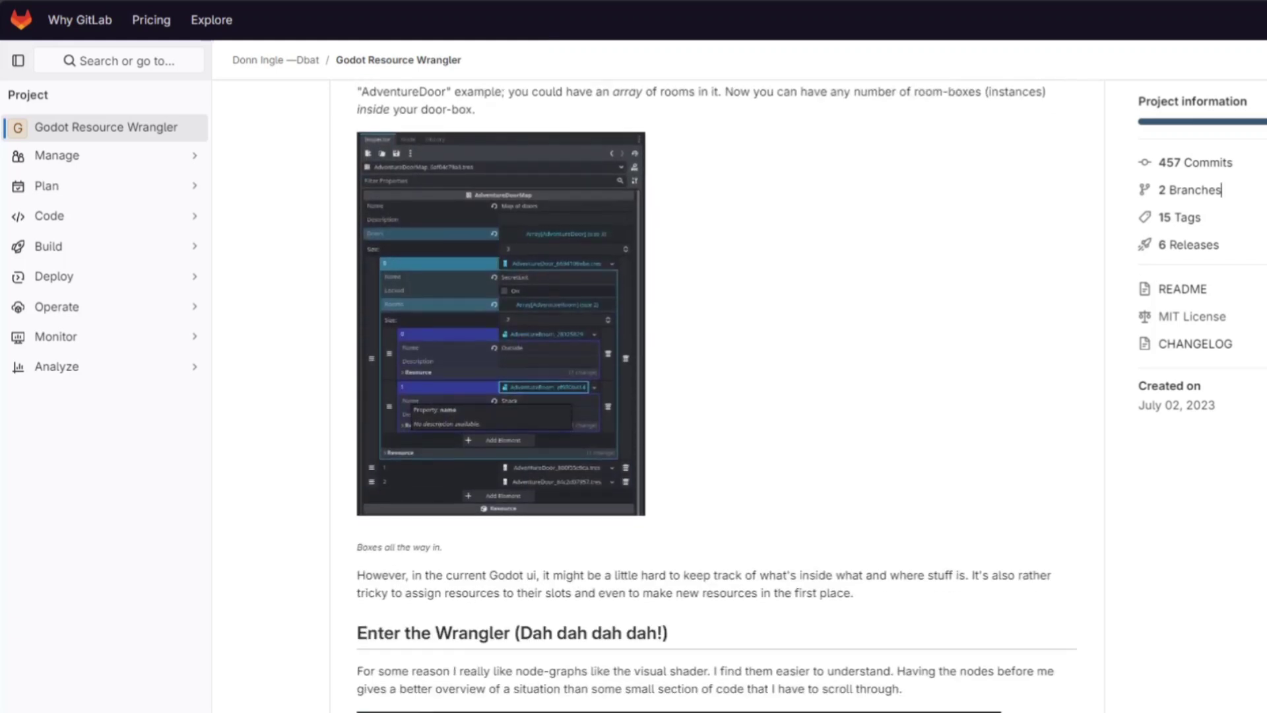
scroll(991, 406, down, 20)
scroll(757, 673, down, 20)
scroll(757, 672, down, 20)
scroll(1222, 190, down, 20)
scroll(1221, 190, down, 20)
scroll(1222, 191, down, 20)
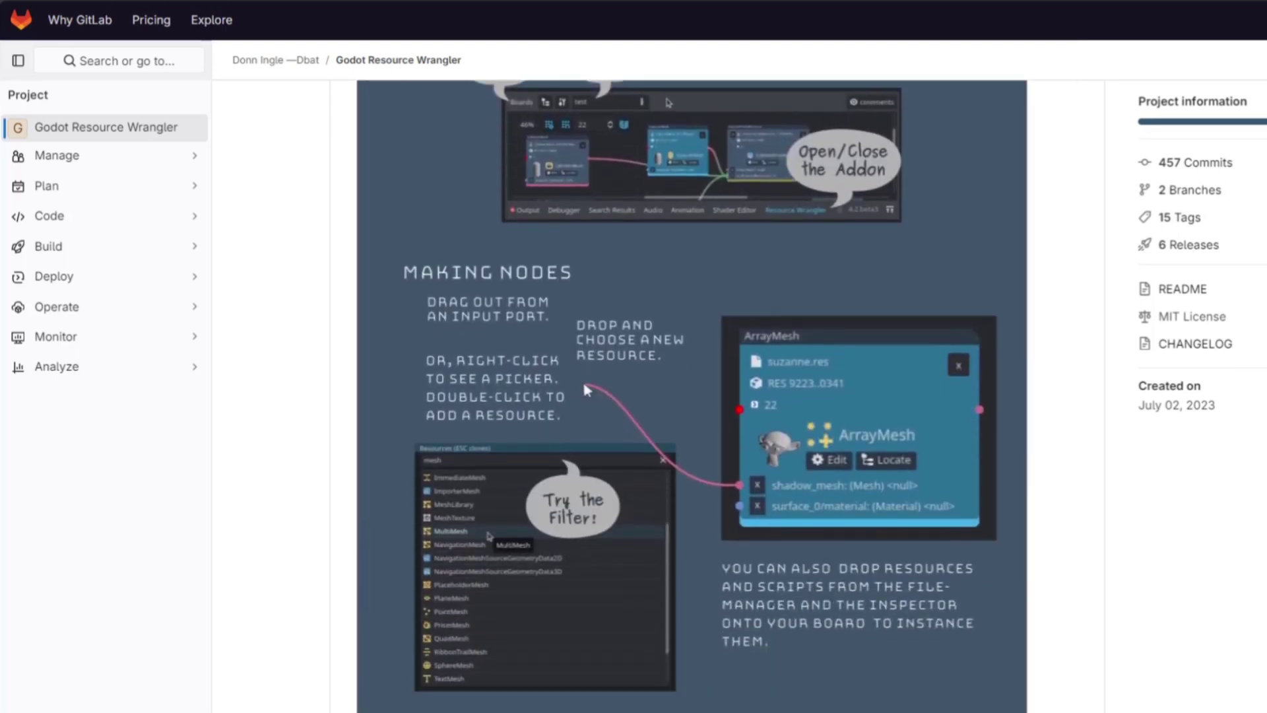
scroll(1221, 190, down, 20)
scroll(716, 396, down, 10)
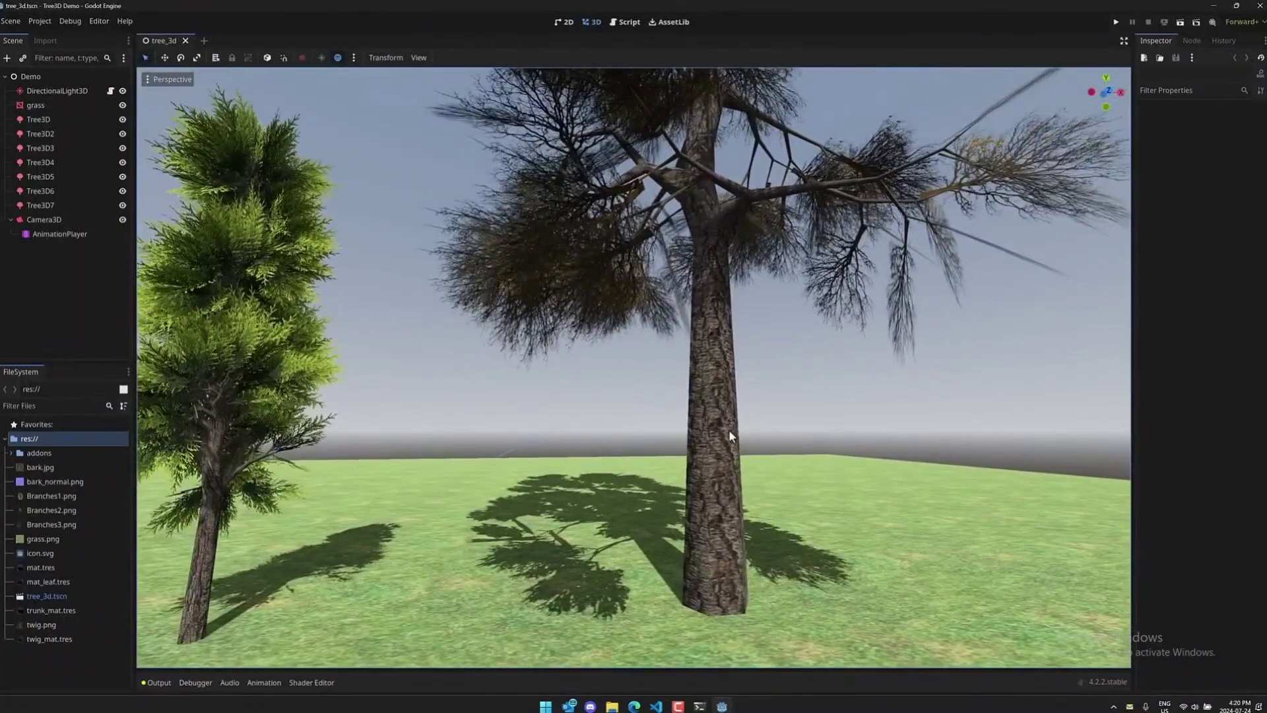
Select several Tree3D nodes of the demo scene in turn to inspect their properties.
click(58, 182)
click(58, 195)
click(44, 201)
click(47, 177)
click(54, 159)
click(49, 203)
Select the Tree3D6 node, widen its property area and set the tree's seed to 22.
click(54, 189)
right_drag(695, 346, 703, 310)
drag(1133, 308, 1018, 297)
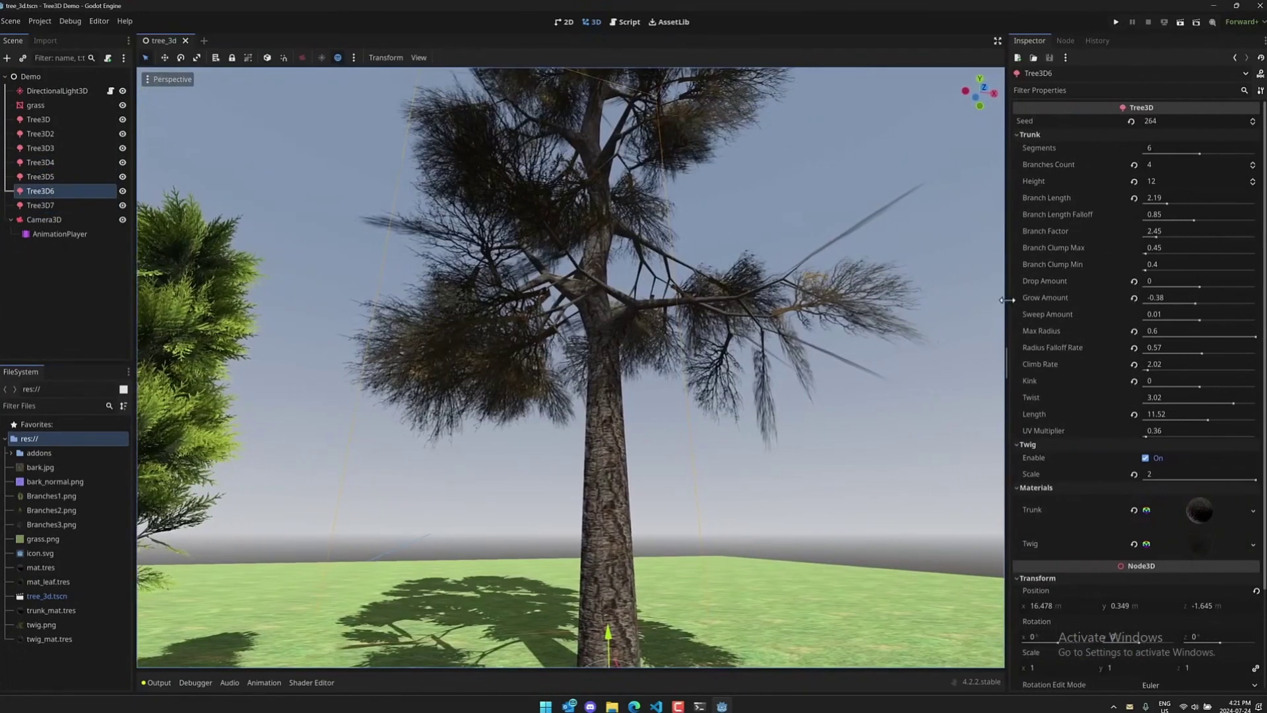
click(1161, 120)
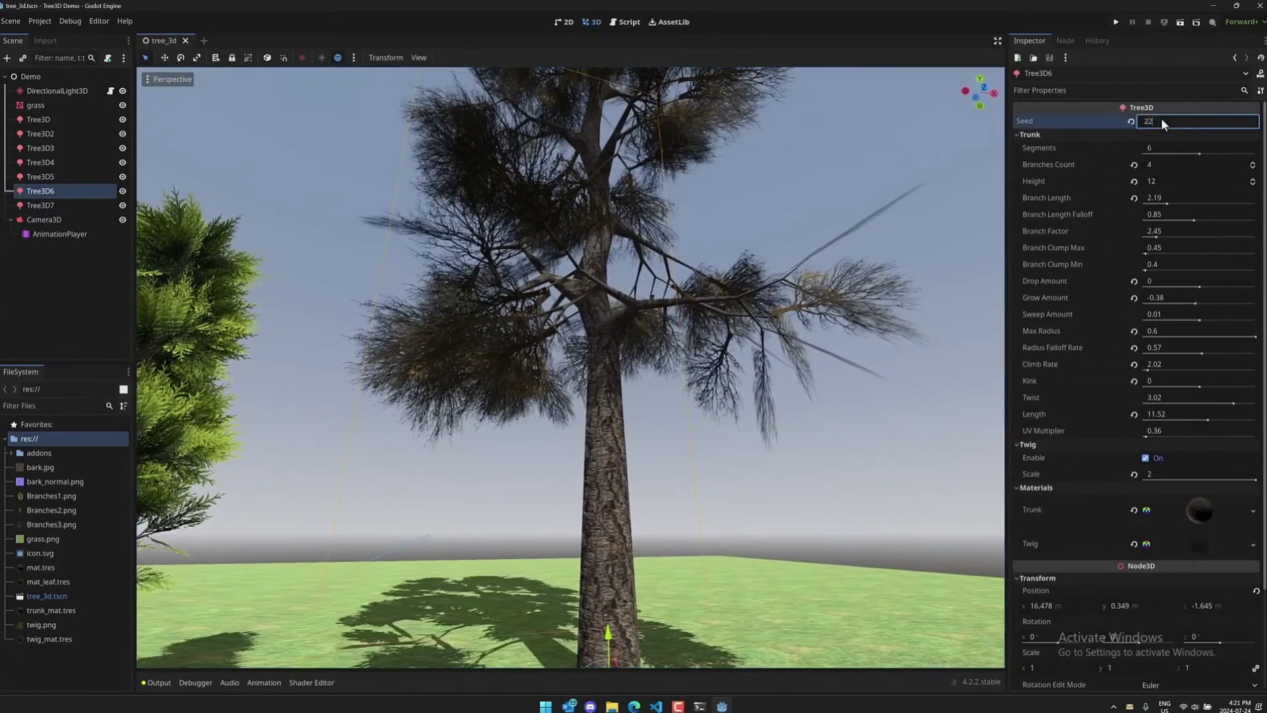
text(22)
key(Return)
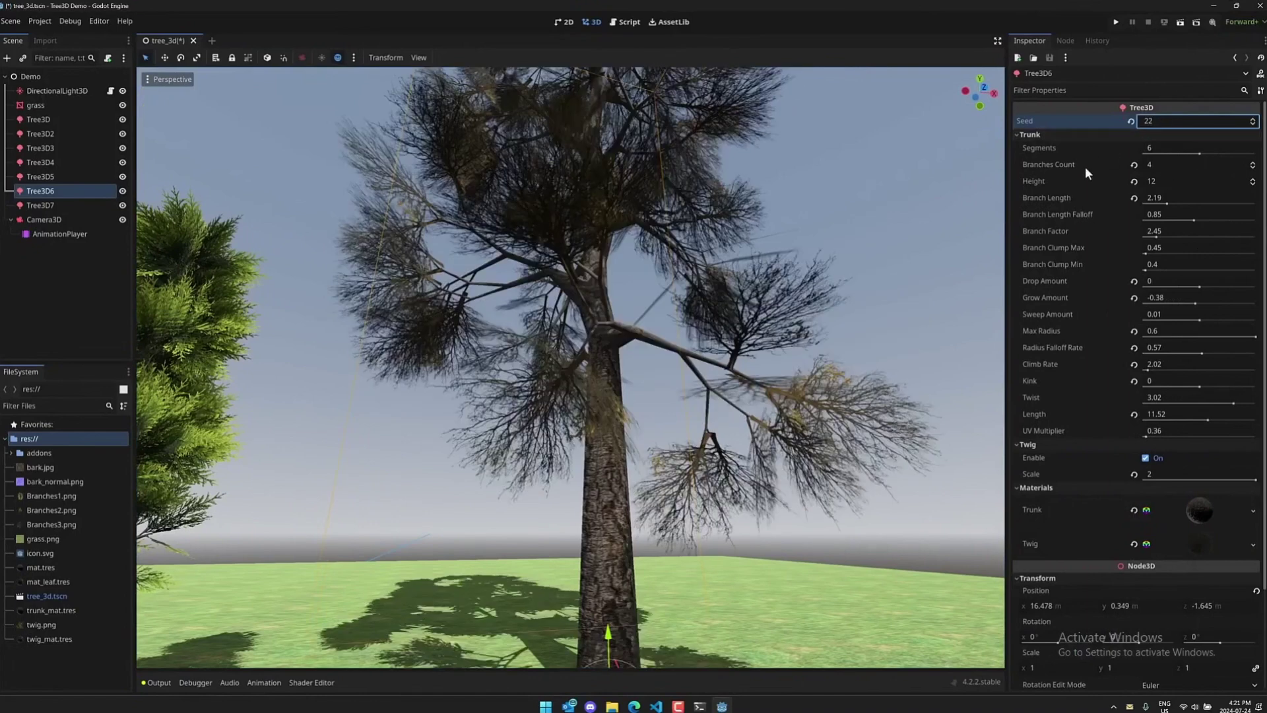
Raise the trunk height of Tree3D6 to 17.
click(1253, 179)
click(1252, 179)
click(1253, 179)
click(1253, 179)
click(1253, 179)
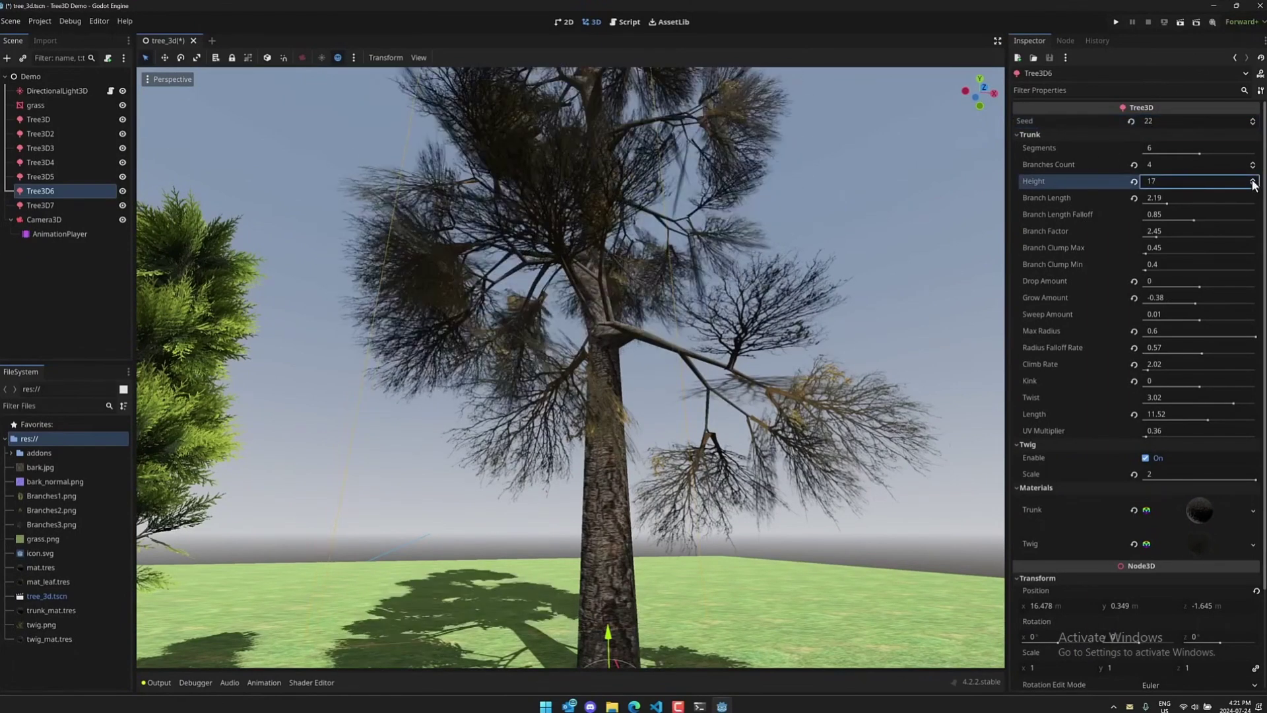
Lower the trunk height of Tree3D6 to 12.
scroll(879, 259, down, 10)
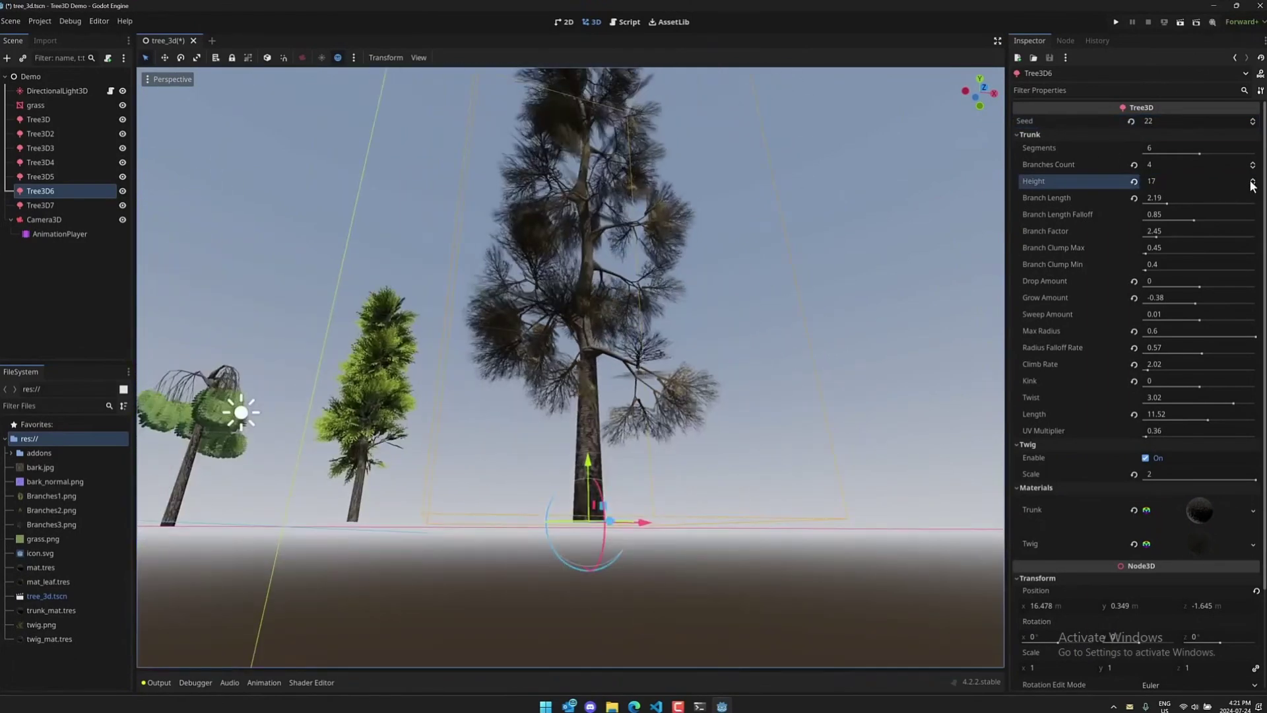
click(1253, 184)
click(1253, 184)
click(1252, 184)
click(1252, 184)
click(1253, 184)
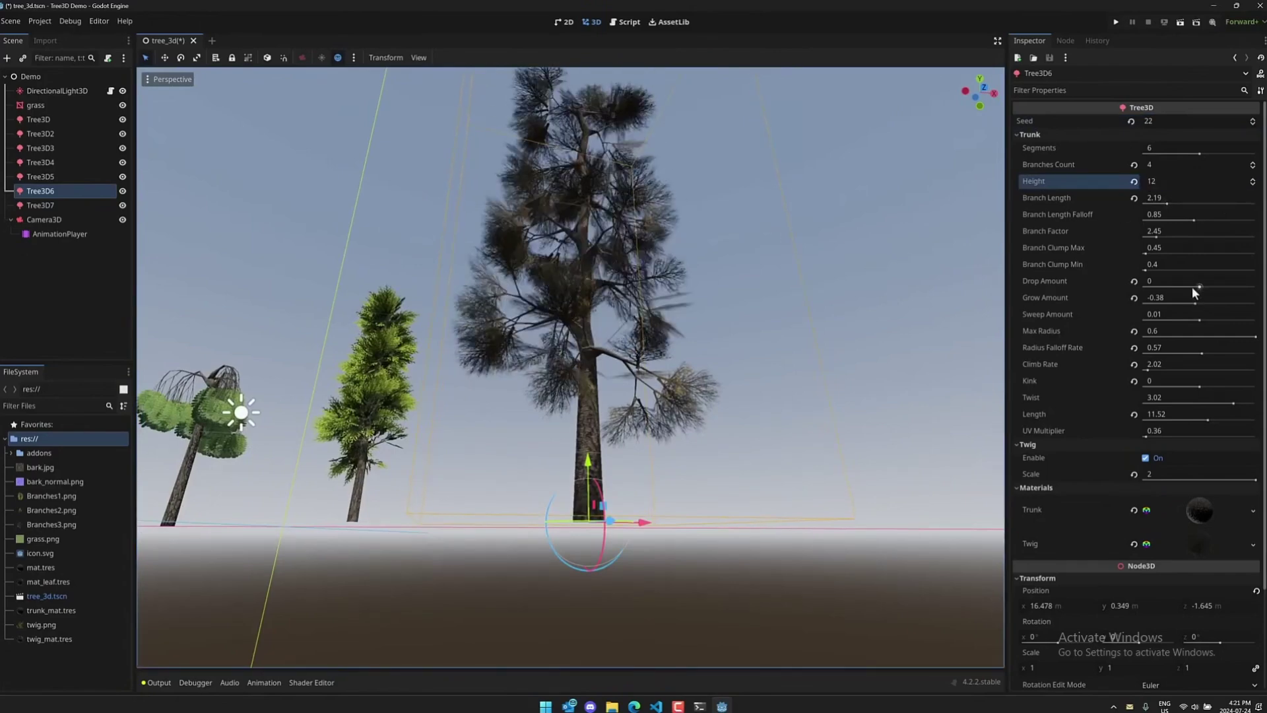
Set Tree3D6's drop amount to 0.059, kink to 0.02, twist to 2.34 and length to 7.73.
drag(1195, 287, 1177, 285)
drag(1198, 388, 1186, 420)
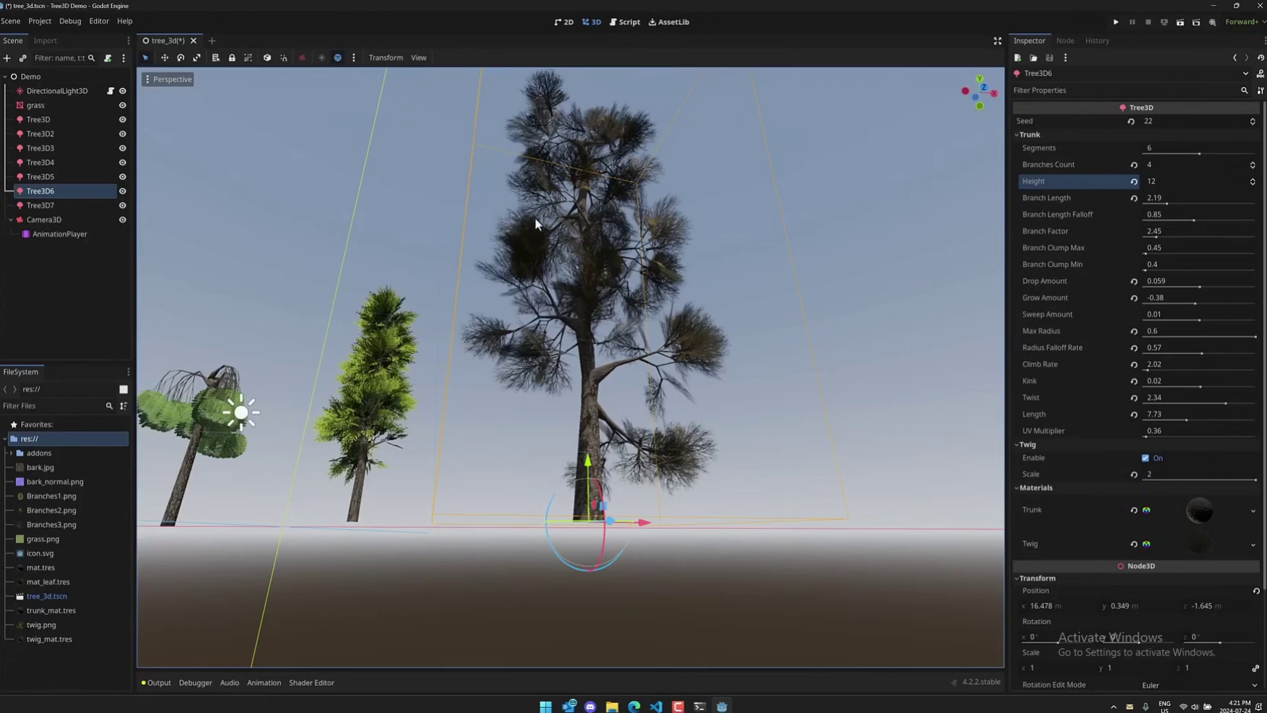
Create a new scene.
click(12, 22)
click(18, 37)
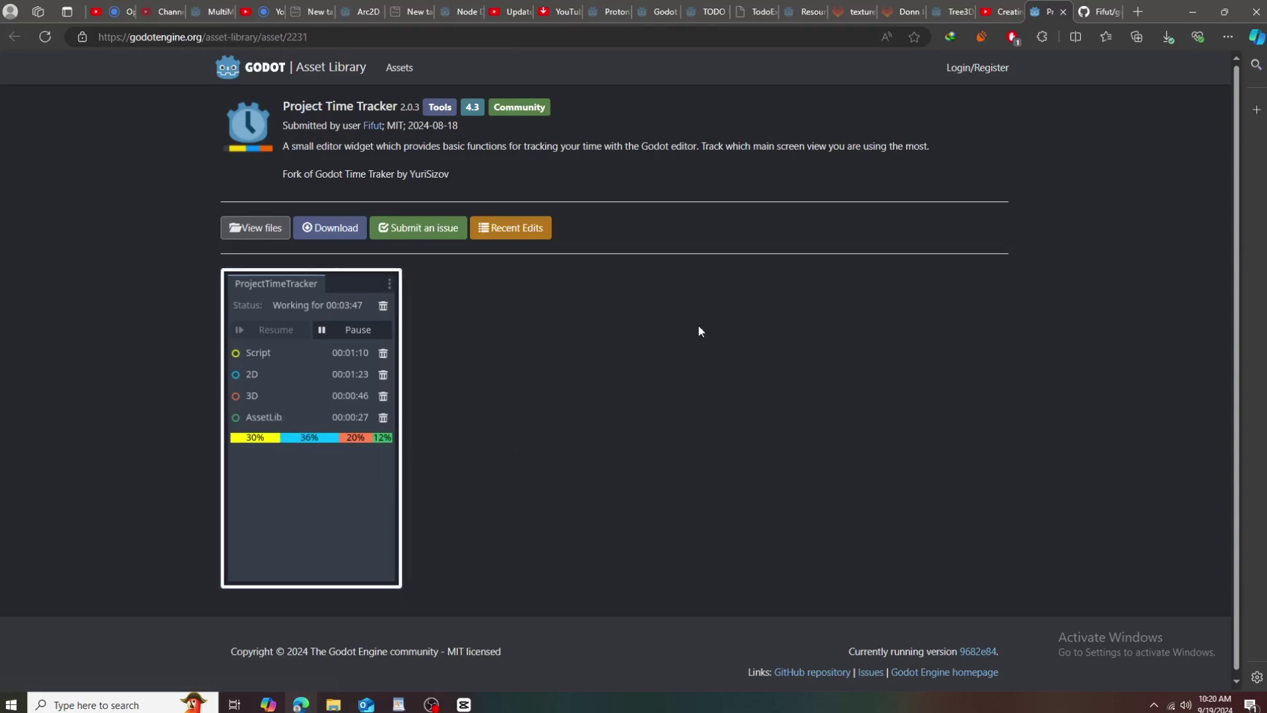
Read the Project Time Tracker's README on GitHub, covering its features, known issues and installation, and look over the repository's files.
click(1084, 9)
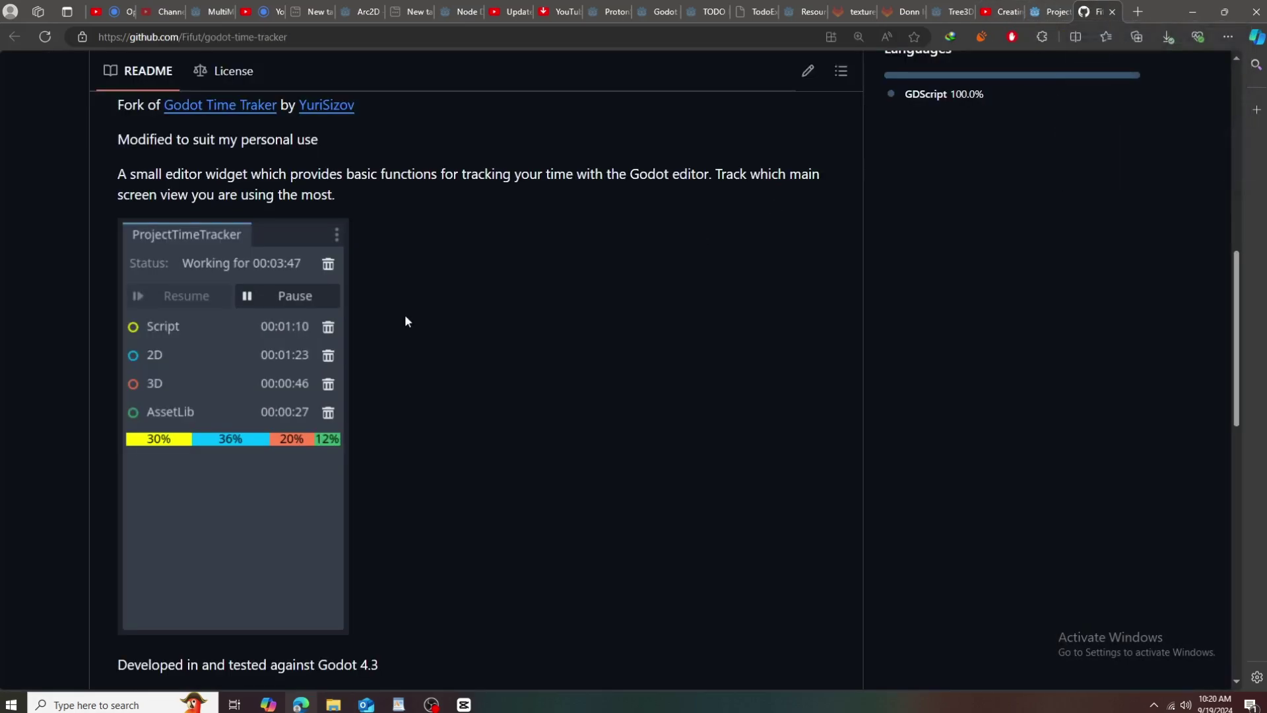
scroll(405, 314, up, 7)
scroll(405, 316, down, 4)
scroll(405, 321, down, 5)
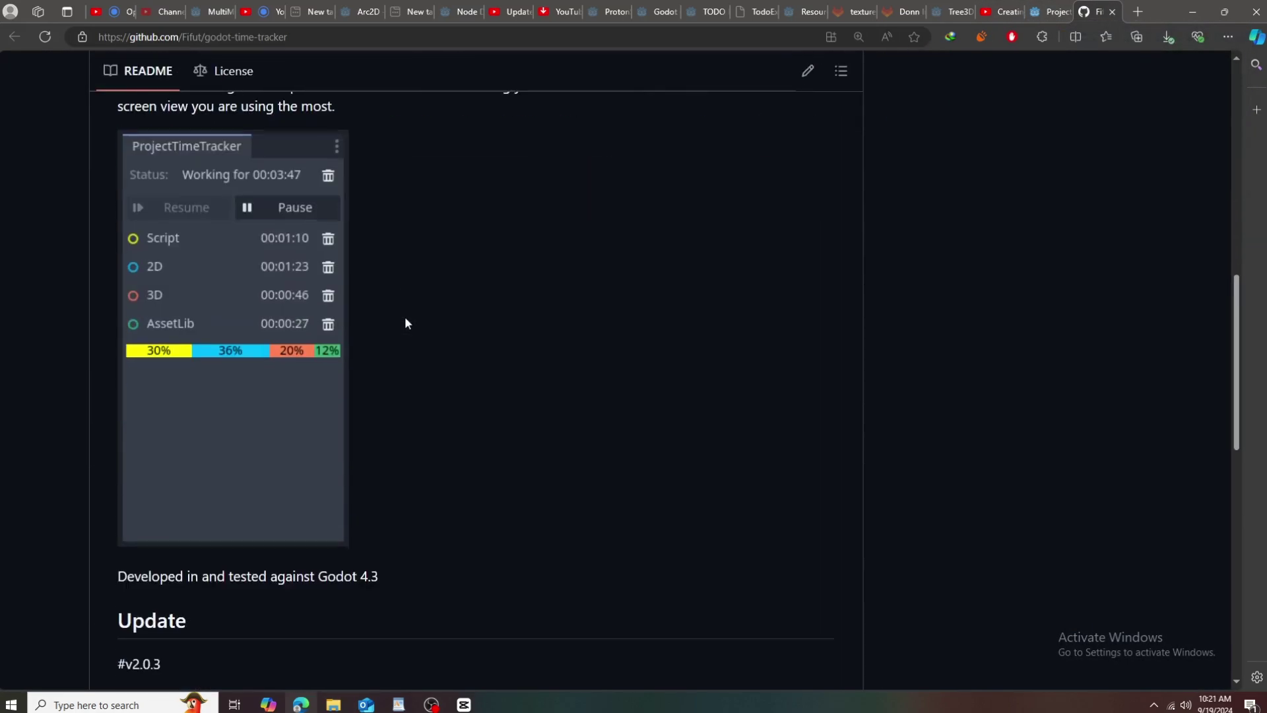
scroll(204, 370, down, 10)
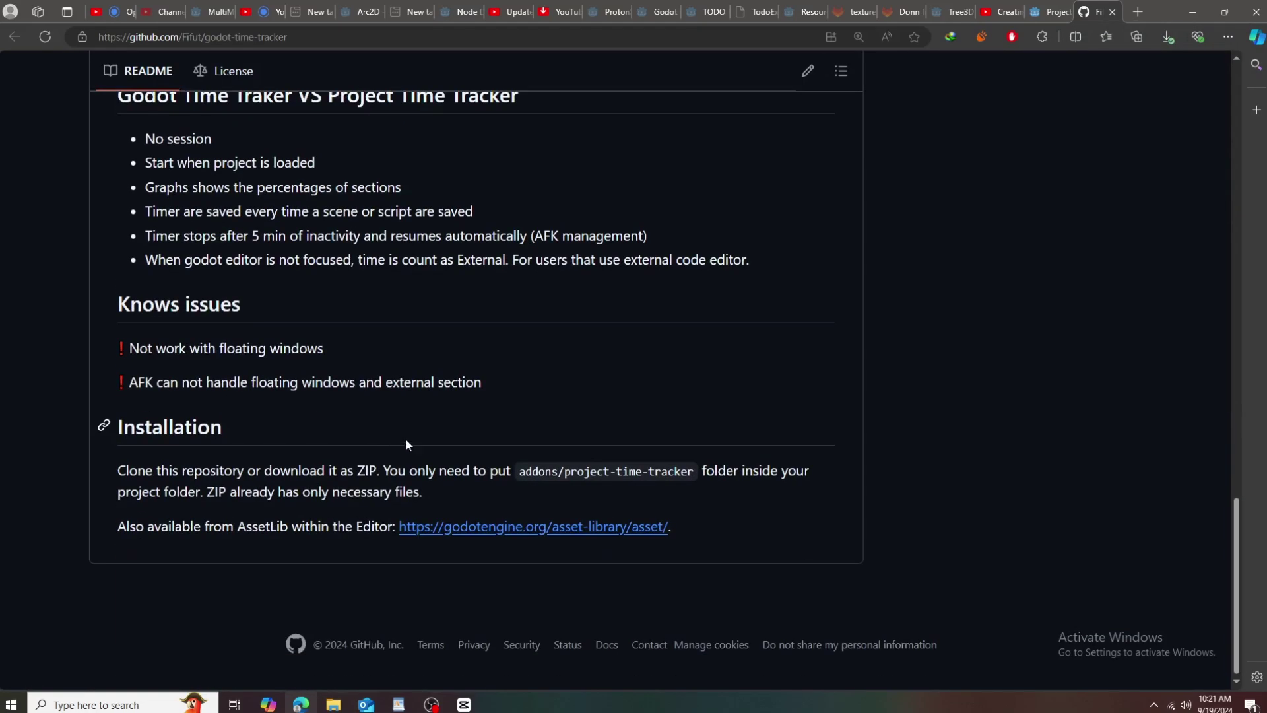
scroll(411, 429, up, 12)
scroll(423, 382, up, 6)
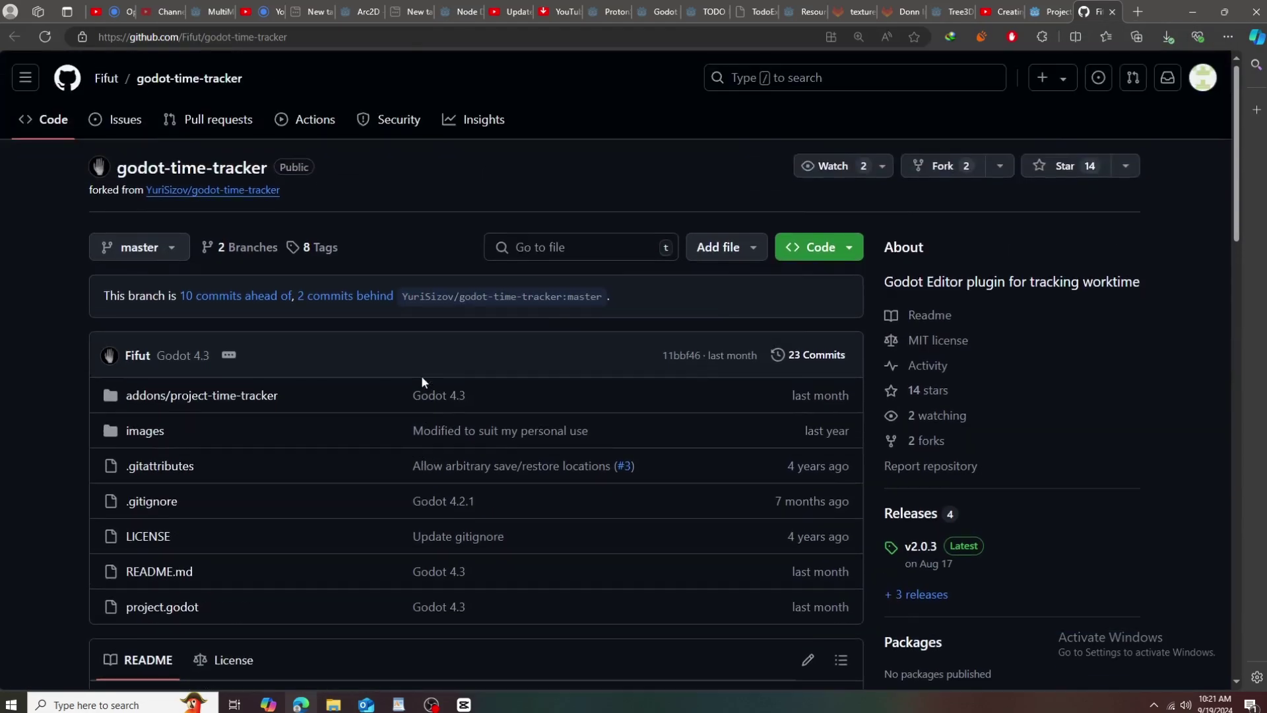